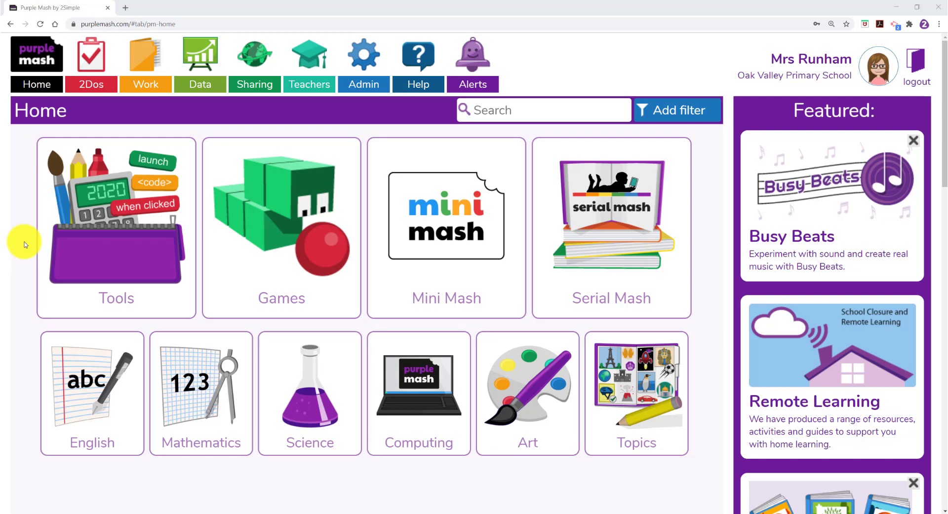
# Step: Launch a new 2Publish page from Tools using the Full Picture (landscape) template
pyautogui.click(127, 238)
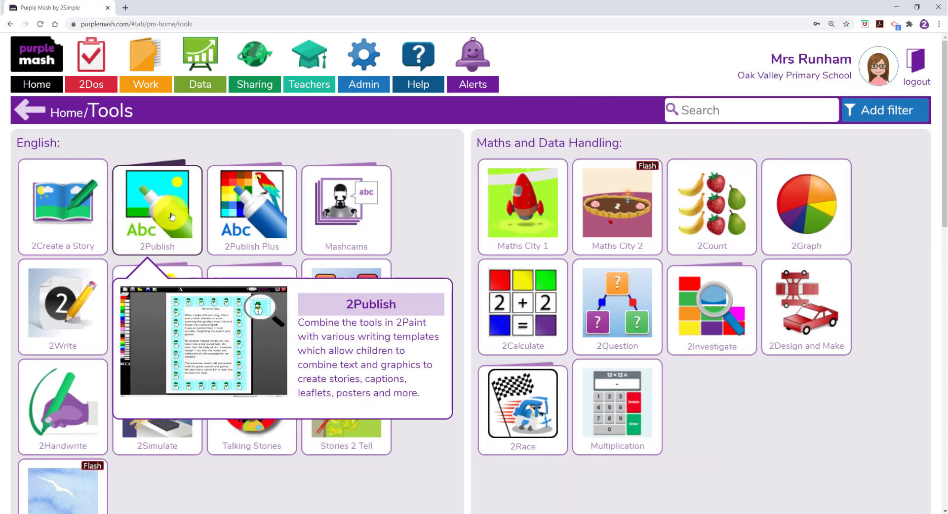
pyautogui.click(172, 216)
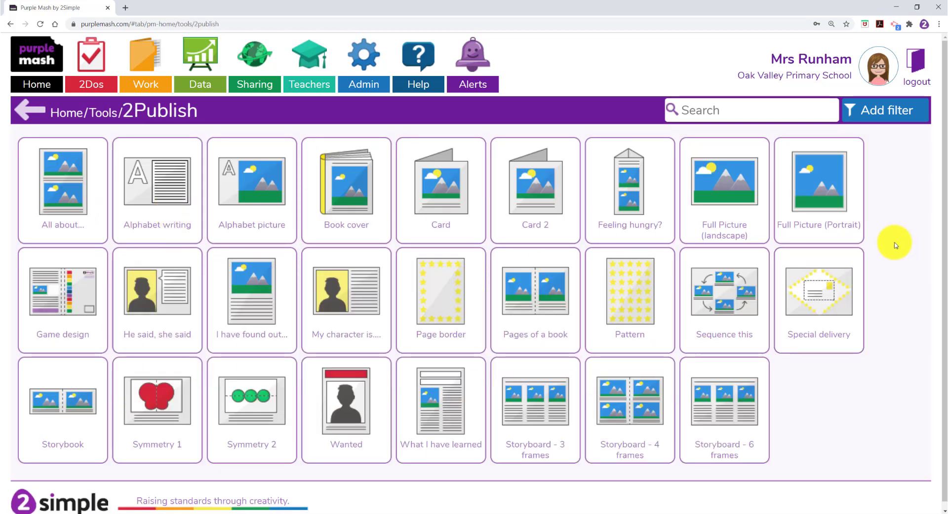
pyautogui.click(731, 190)
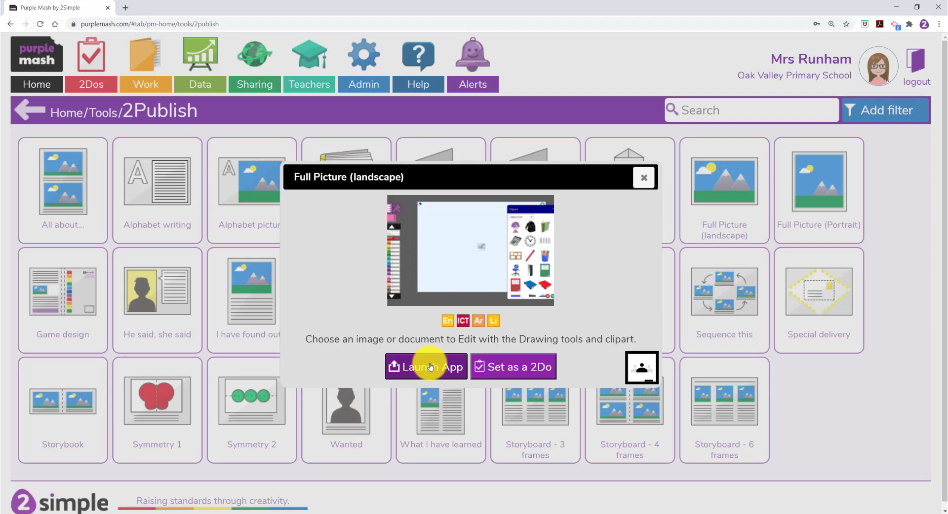
pyautogui.click(430, 367)
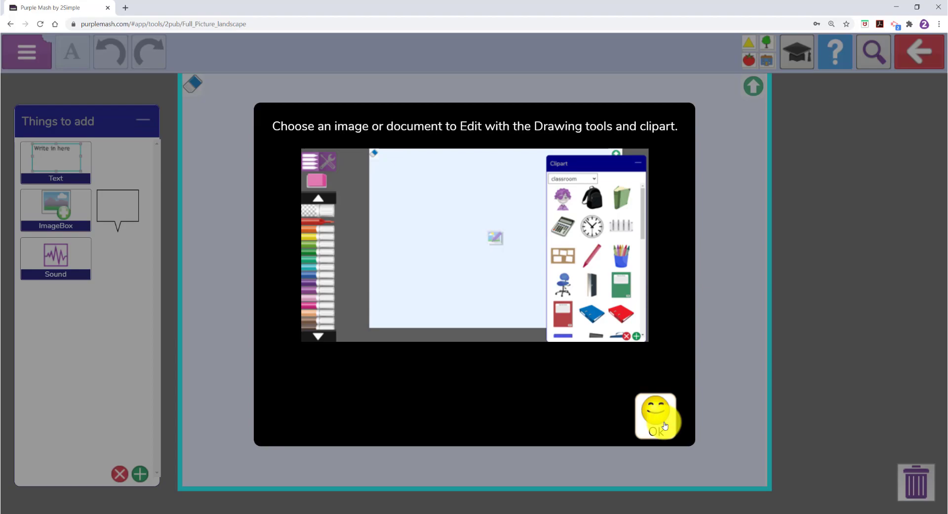
# Step: Dismiss the 2Publish intro and snip the worksheet area of the maths PDF in Snip & Sketch
pyautogui.click(665, 425)
pyautogui.click(313, 484)
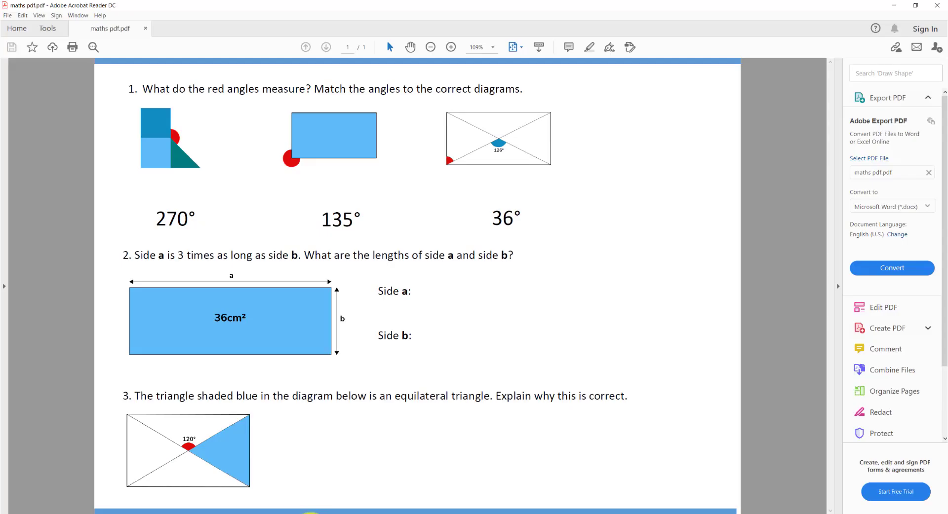
pyautogui.press('super')
pyautogui.click(105, 335)
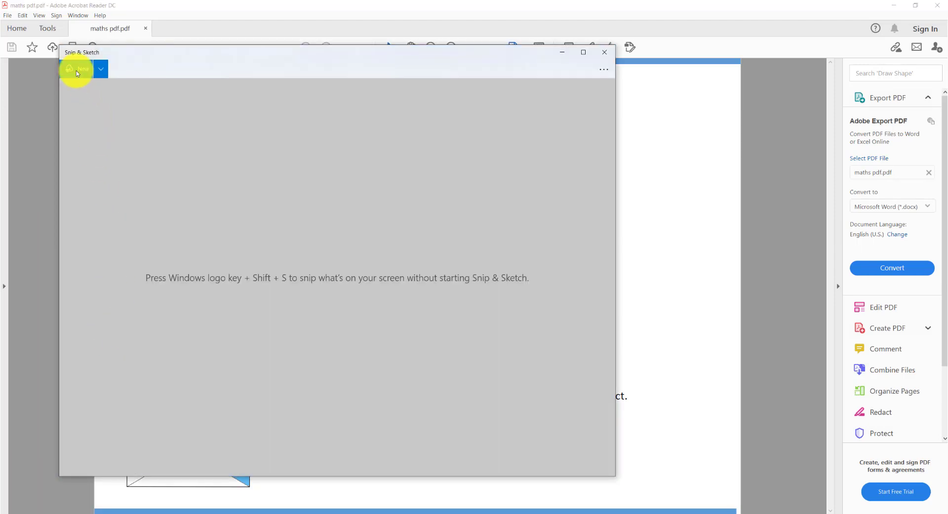
pyautogui.click(77, 72)
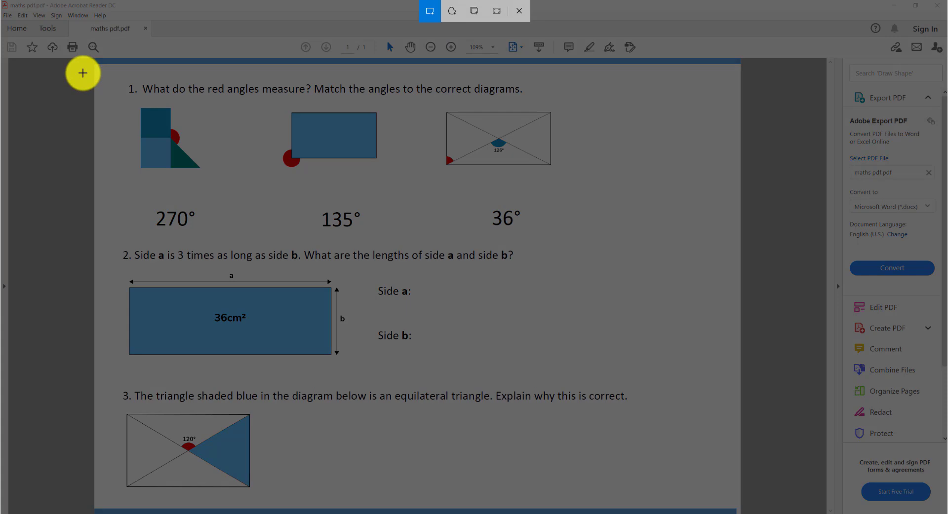
pyautogui.moveTo(93, 59)
pyautogui.mouseDown()
pyautogui.moveTo(267, 233)
pyautogui.moveTo(600, 438)
pyautogui.moveTo(748, 511)
pyautogui.moveTo(734, 511)
pyautogui.mouseUp()
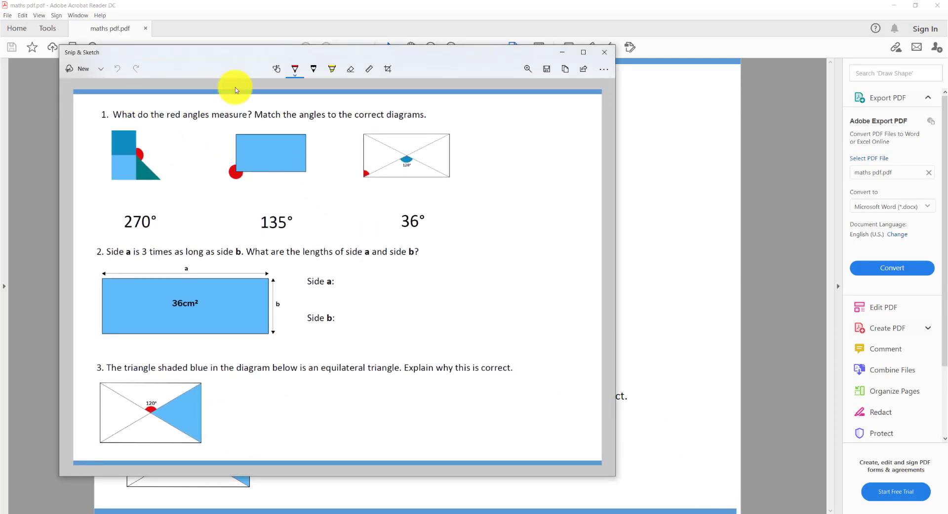
# Step: Save the worksheet snip to the Desktop and close Snip & Sketch
pyautogui.click(546, 69)
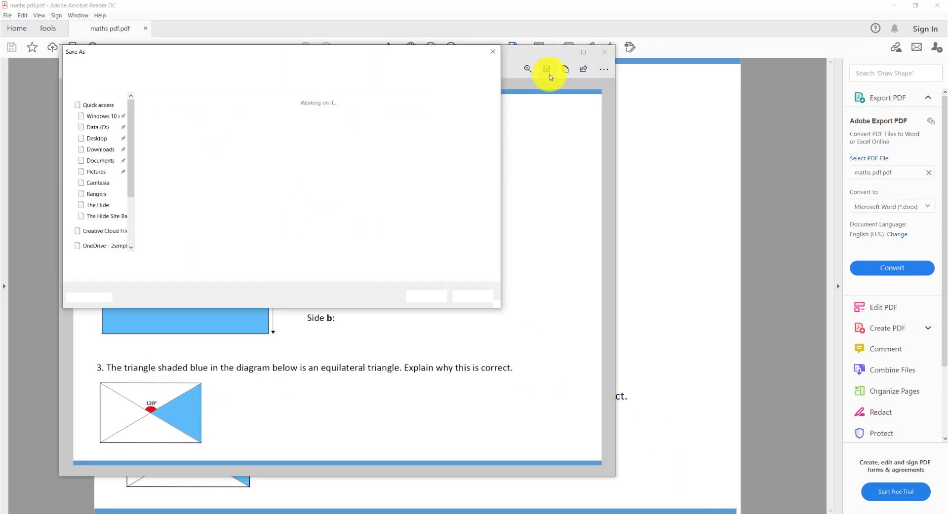
pyautogui.click(426, 296)
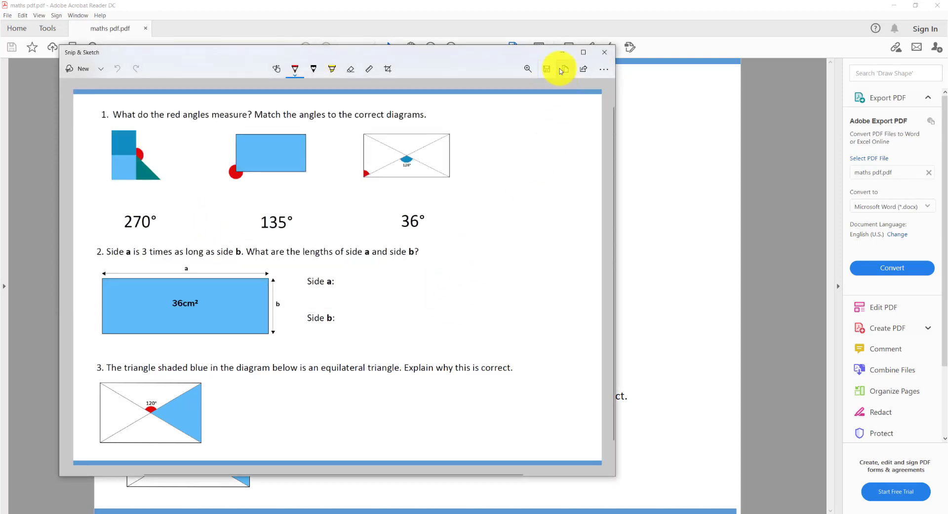
pyautogui.click(563, 51)
# Step: Upload the saved Maths sheet 1 image from the PC as the page's full background picture
pyautogui.click(892, 6)
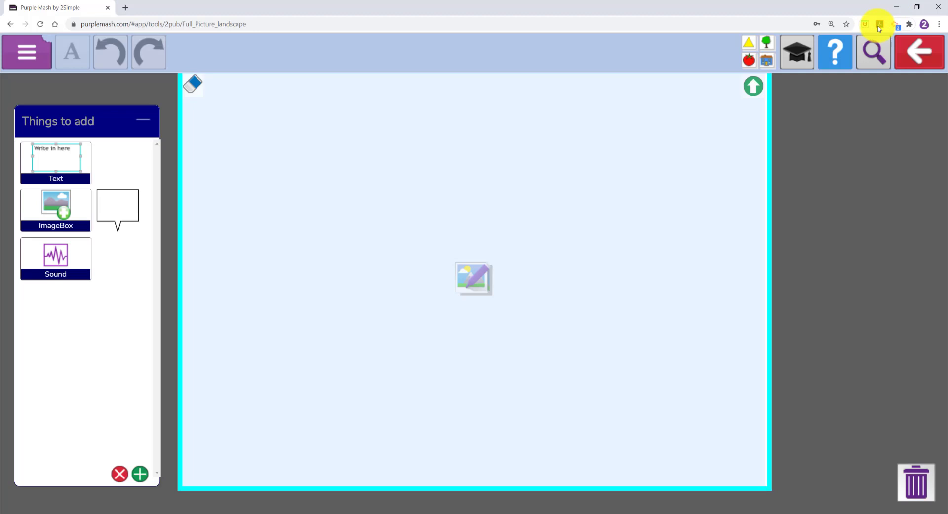
pyautogui.click(759, 98)
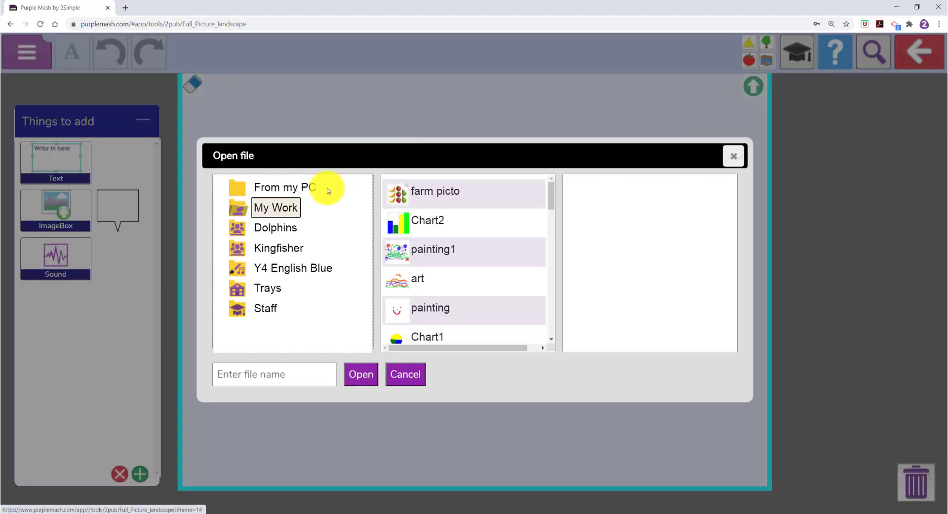
pyautogui.click(314, 188)
pyautogui.click(438, 437)
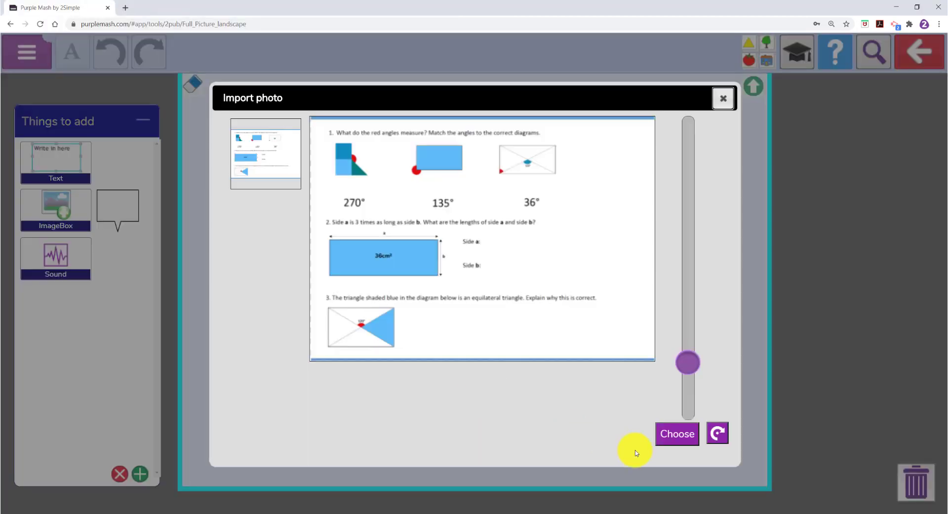
pyautogui.click(681, 436)
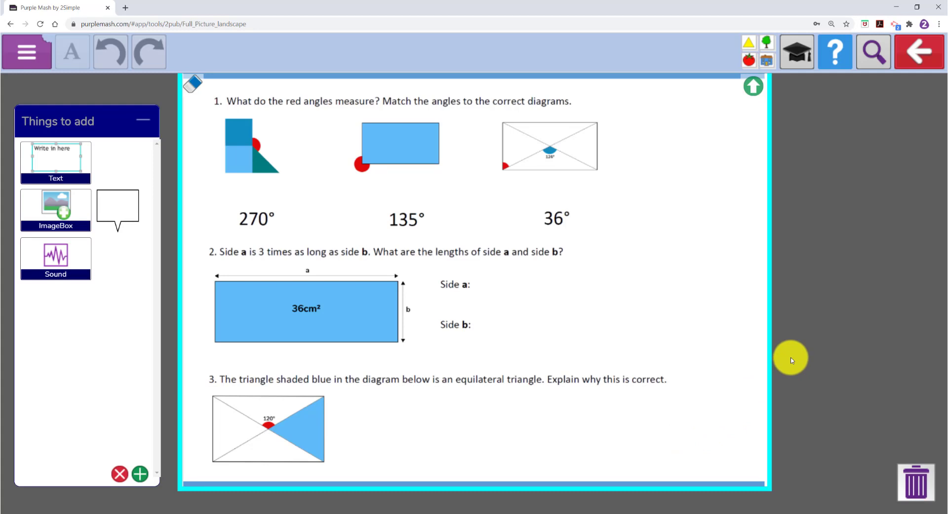
pyautogui.click(790, 361)
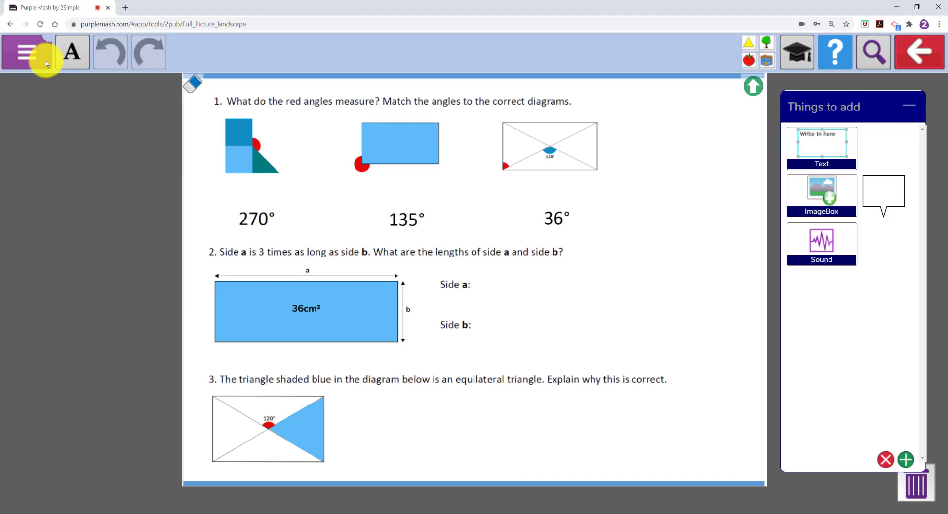
pyautogui.click(186, 57)
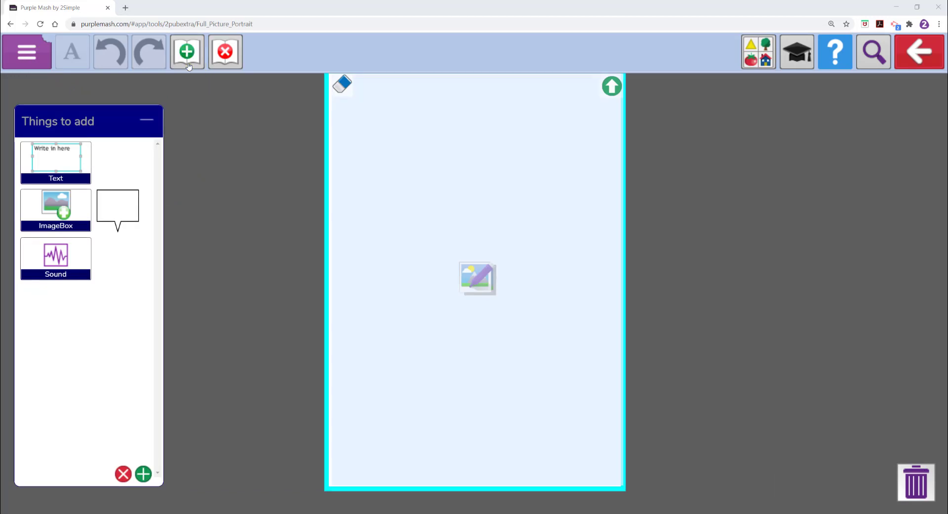
pyautogui.click(188, 65)
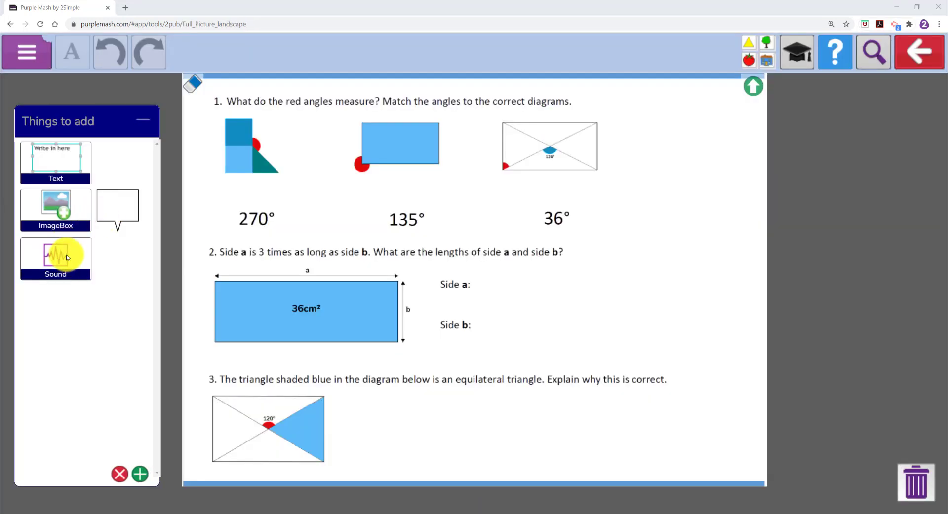
# Step: Place a sound item at the worksheet's top right and record a short voice clip into it
pyautogui.moveTo(53, 250); pyautogui.dragTo(695, 118)
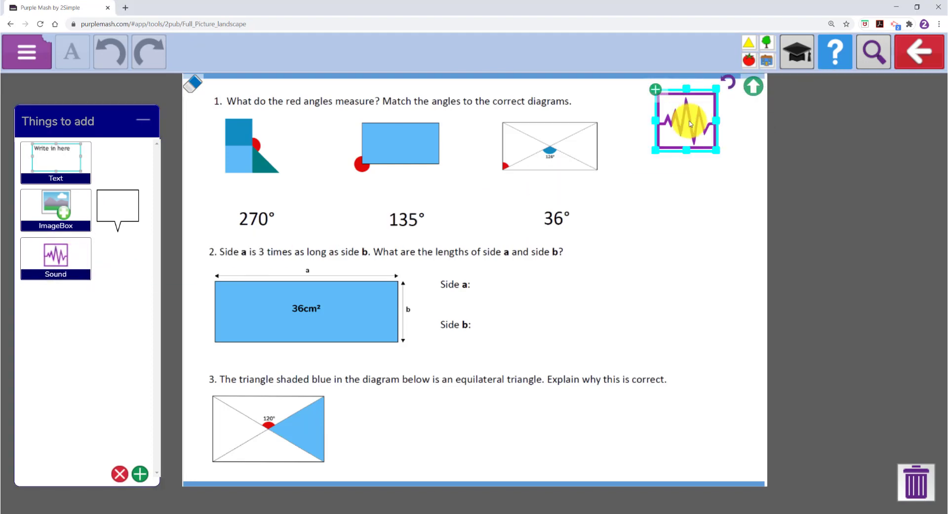
pyautogui.click(655, 89)
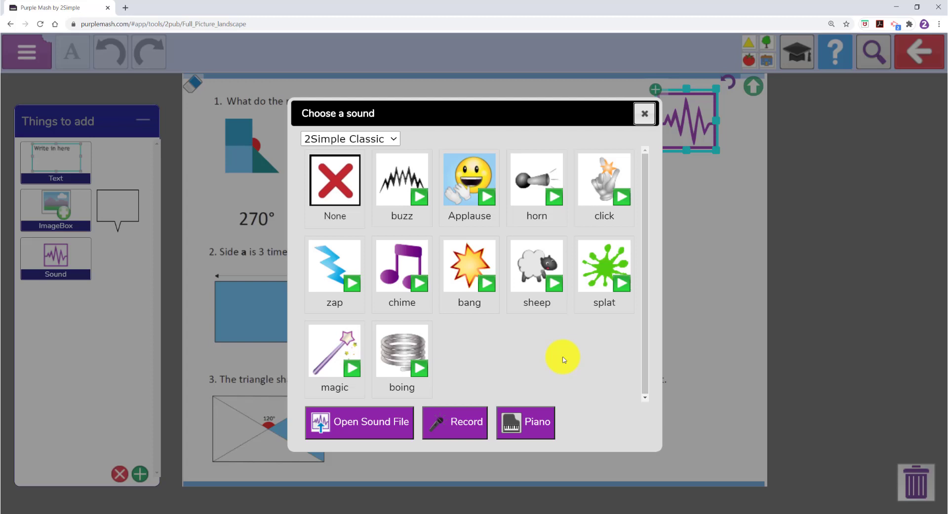
pyautogui.click(482, 428)
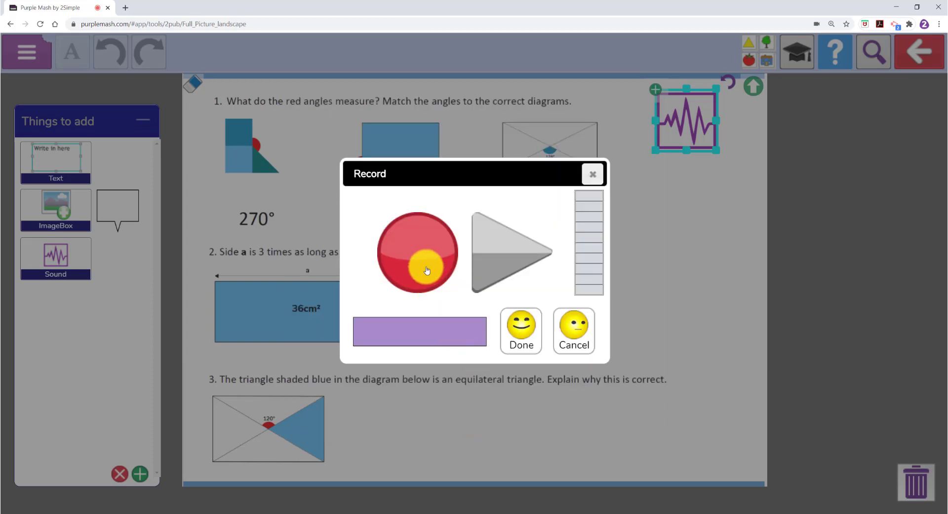
pyautogui.click(428, 269)
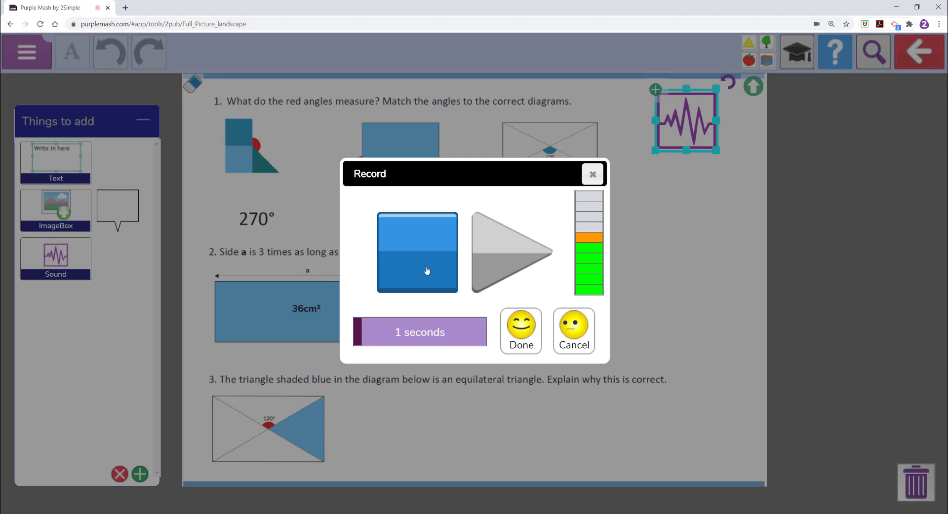
pyautogui.click(426, 271)
pyautogui.moveTo(74, 113); pyautogui.dragTo(845, 100)
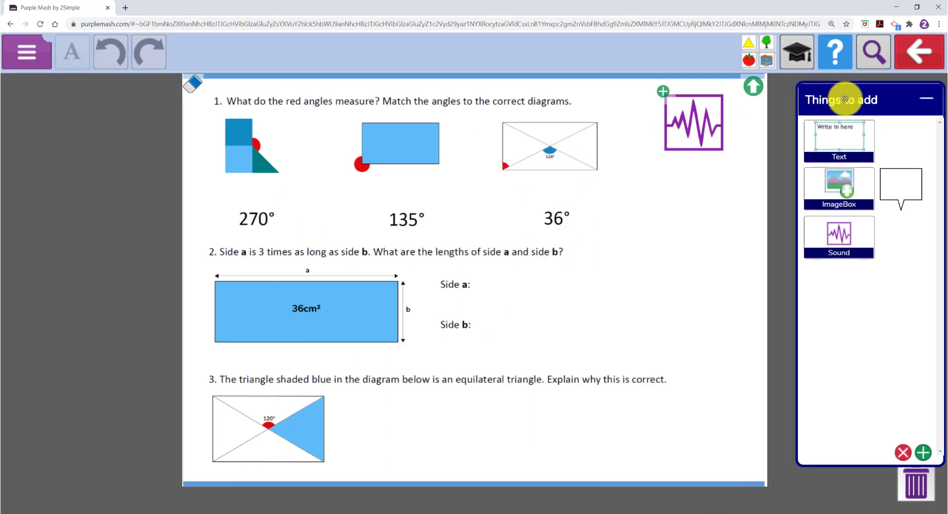
# Step: Add a text box and resize it into a wide, short answer box beside Side a and Side b
pyautogui.click(27, 115)
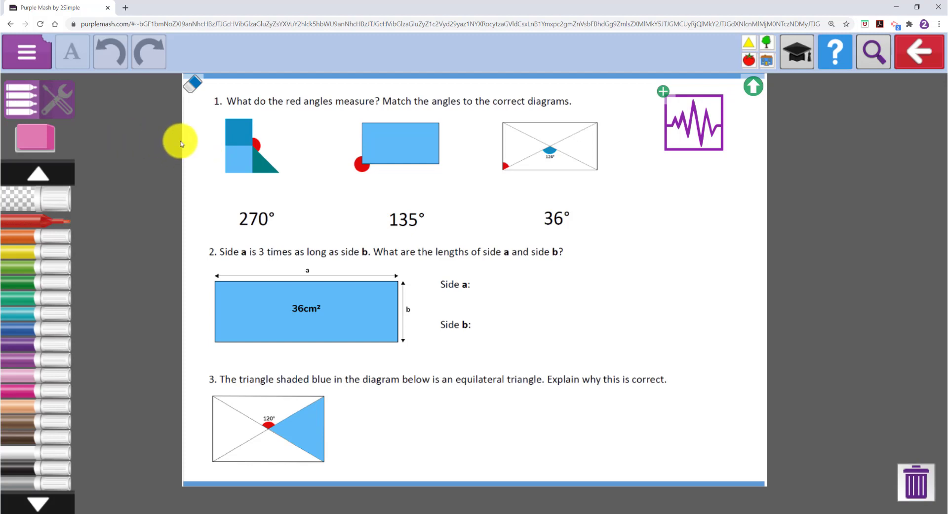
pyautogui.click(782, 169)
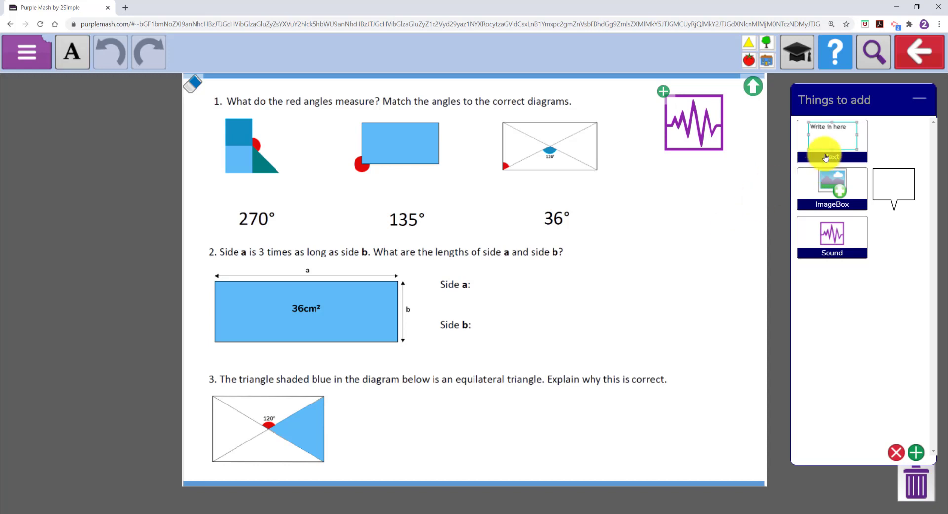
pyautogui.moveTo(821, 140); pyautogui.dragTo(480, 287)
pyautogui.moveTo(595, 353); pyautogui.dragTo(669, 298)
pyautogui.moveTo(469, 260); pyautogui.dragTo(480, 270)
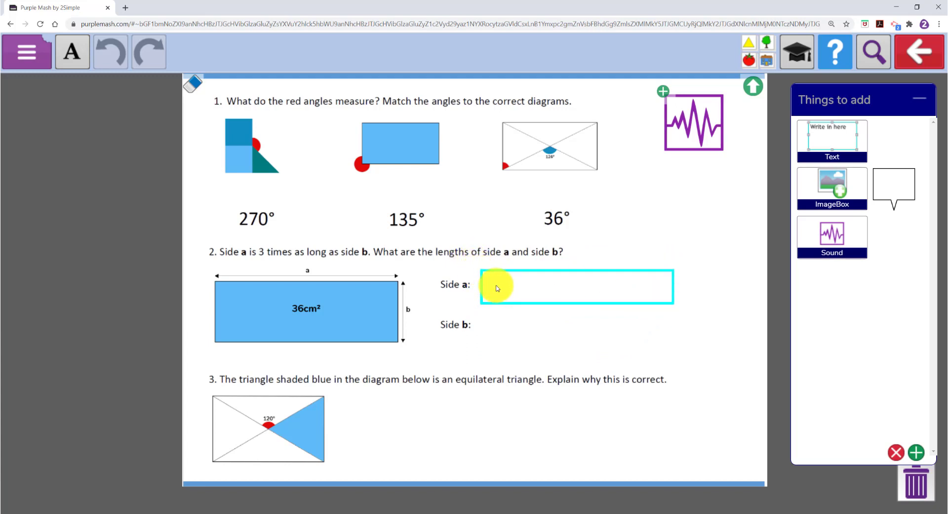
pyautogui.moveTo(573, 291); pyautogui.dragTo(504, 321)
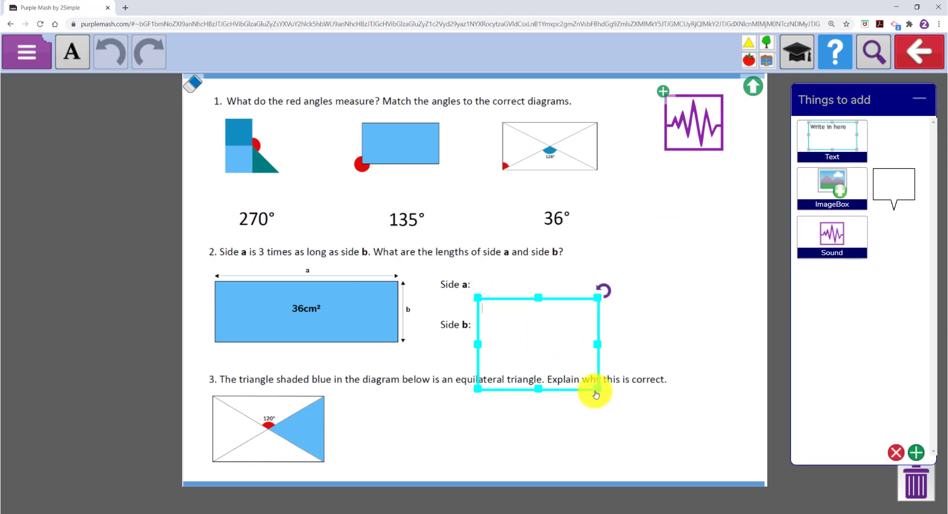
pyautogui.moveTo(596, 394); pyautogui.dragTo(652, 339)
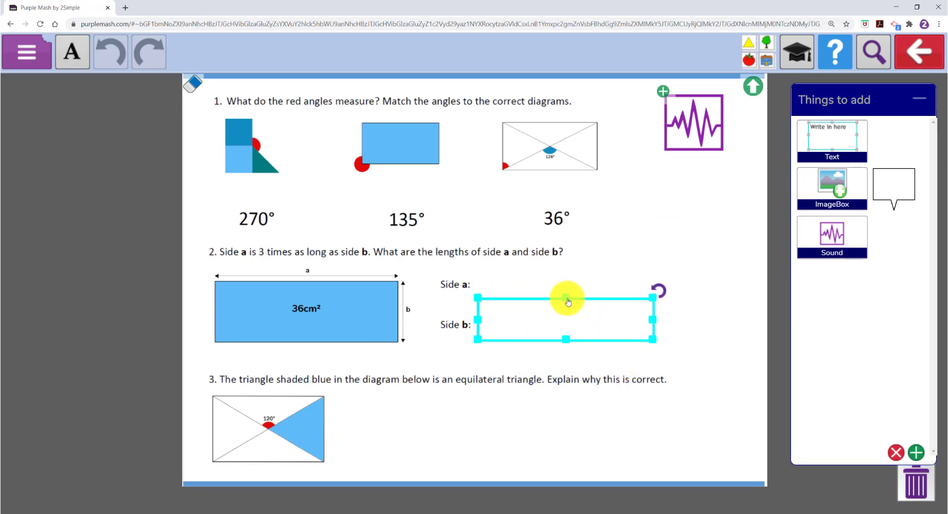
pyautogui.moveTo(567, 302); pyautogui.dragTo(518, 318)
pyautogui.click(47, 55)
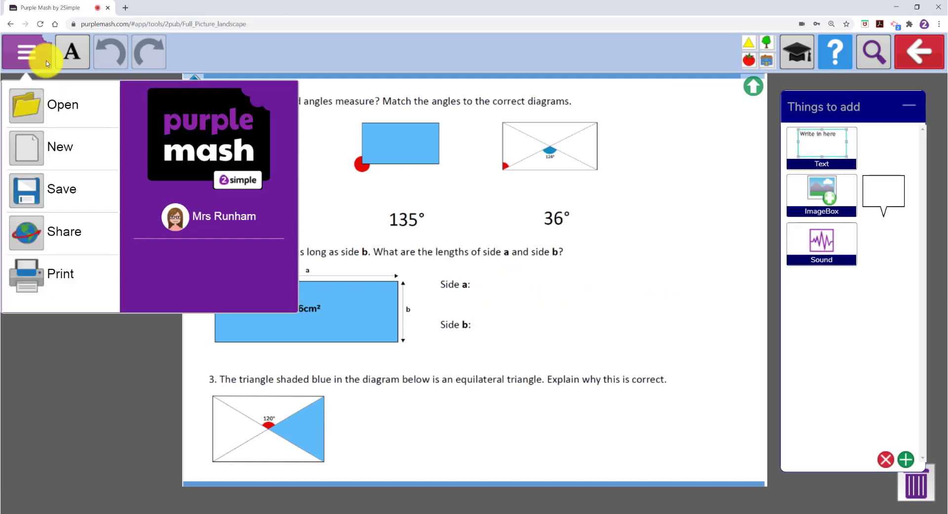
# Step: Choose Share from the file menu to start saving the worksheet
pyautogui.click(68, 226)
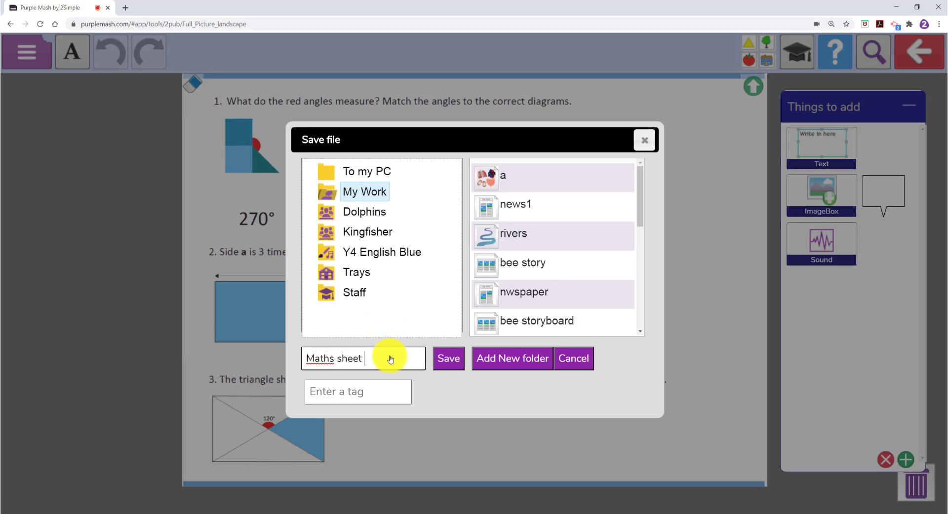
# Step: Save as Maths sheet and create a 2Do titled 'Maths sheet 1' with description 'Complete this maths sheet on angles and perimeter.'
pyautogui.click(447, 359)
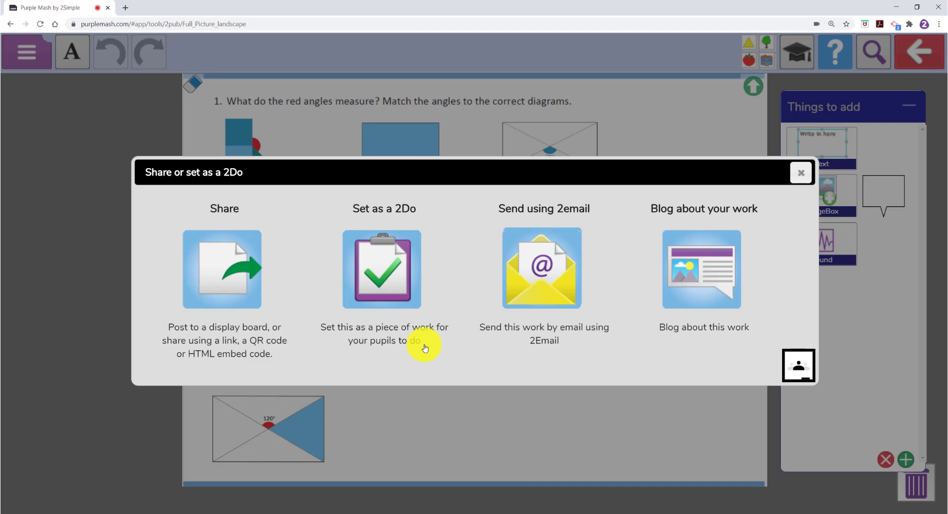
pyautogui.click(398, 300)
pyautogui.click(471, 170)
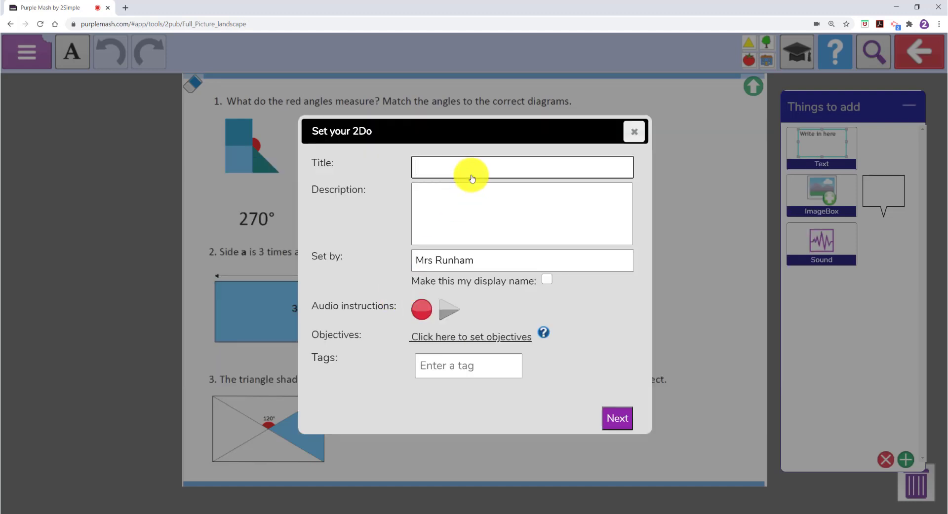
pyautogui.write('Maths sheet 1')
pyautogui.press('Tab')
pyautogui.write('Complete this maths sheet on angles and perimeter.')
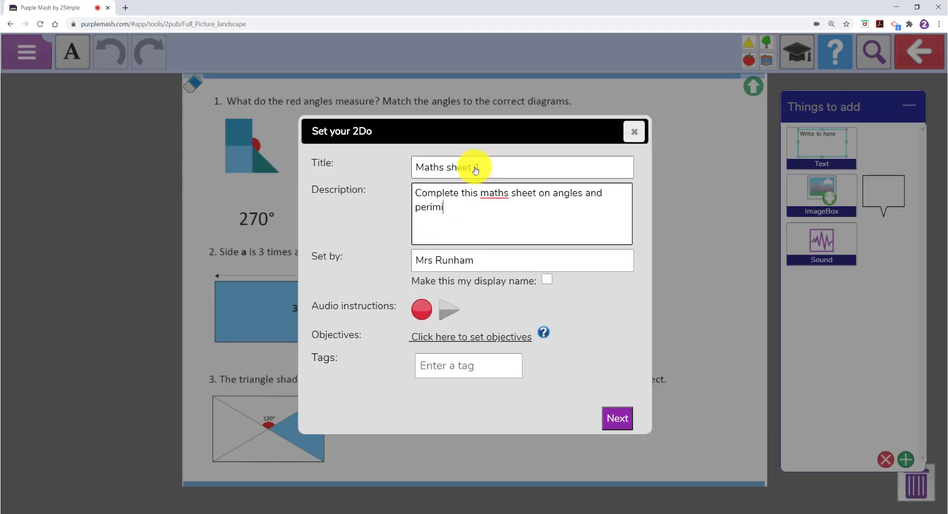
pyautogui.press('Tab')
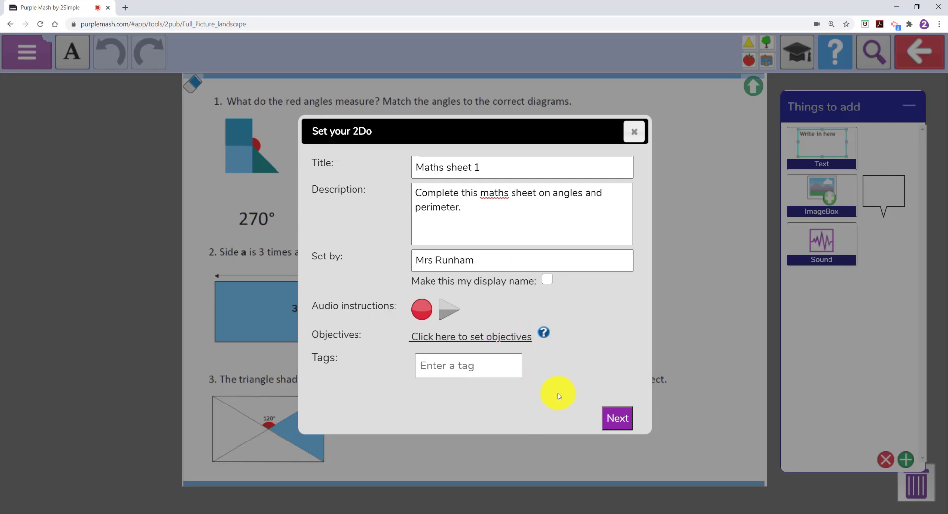
# Step: Assign the 2Do to the Kingfisher class, set it, and close the confirmation
pyautogui.click(612, 417)
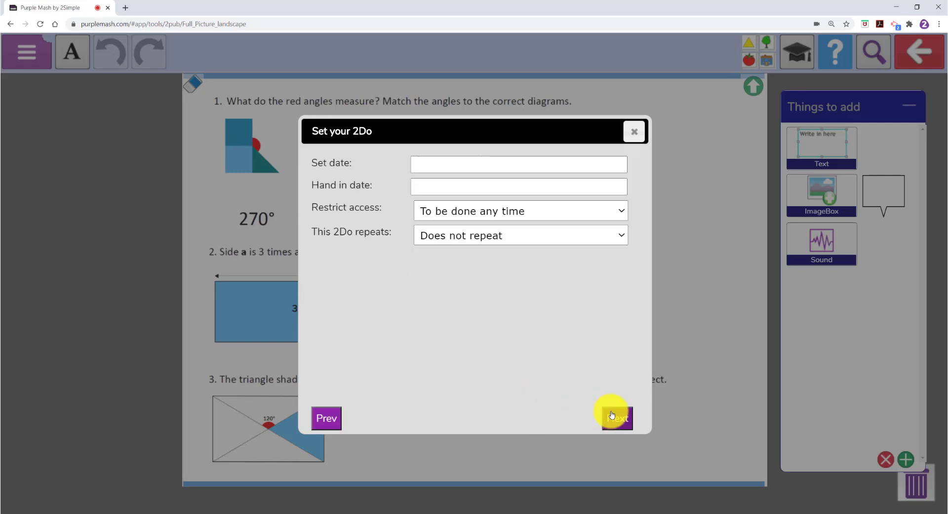
pyautogui.click(628, 420)
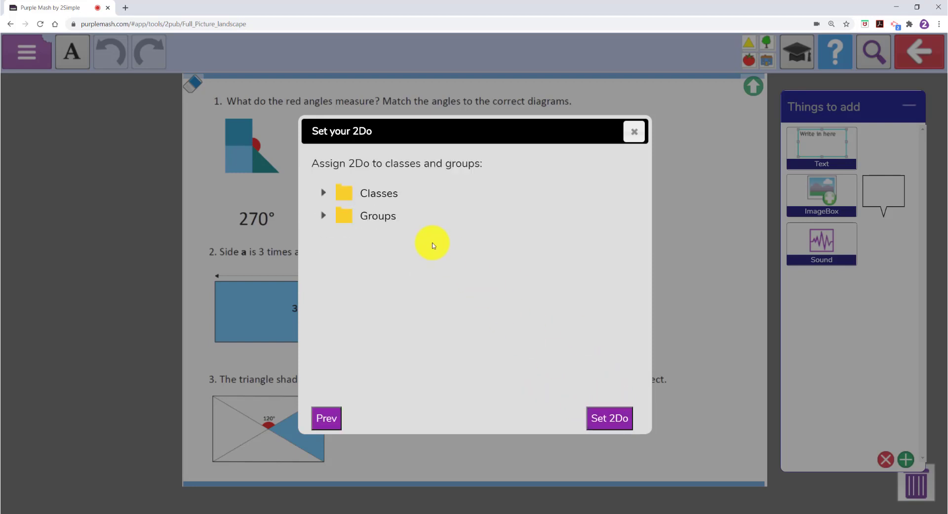
pyautogui.click(324, 194)
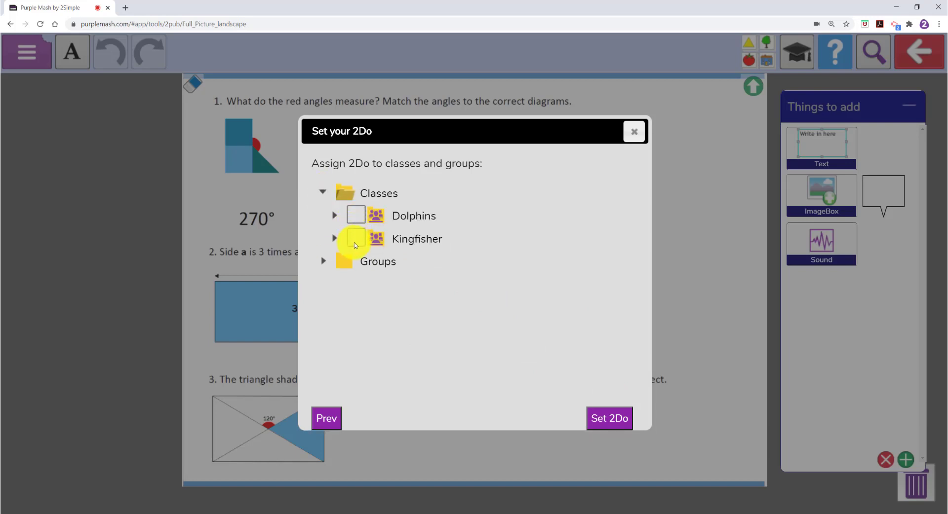
pyautogui.click(355, 239)
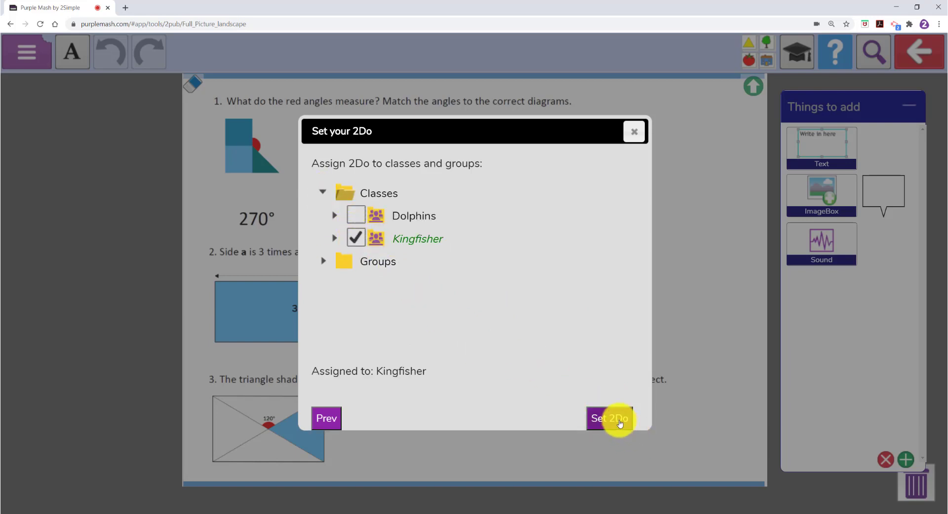
pyautogui.click(601, 419)
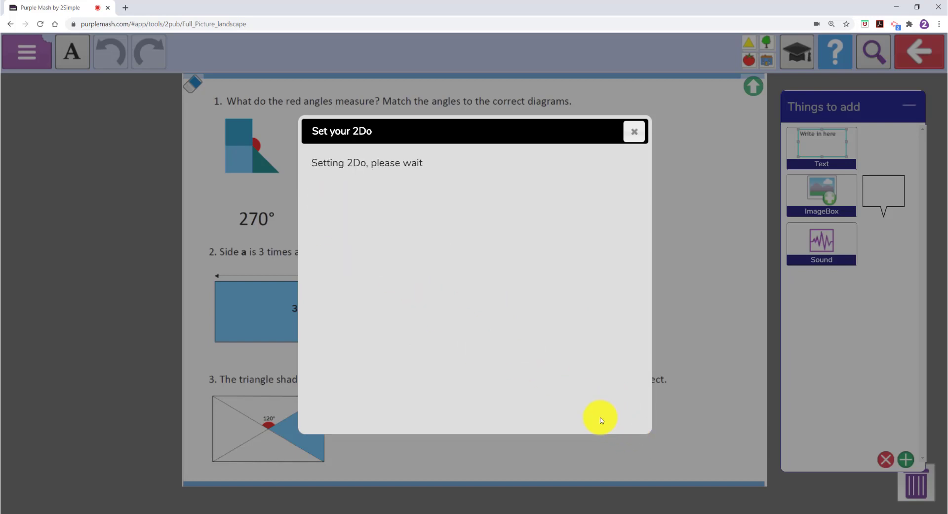
pyautogui.click(634, 143)
# Step: Exit the 2Publish editor without saving again and return to the home page
pyautogui.click(911, 49)
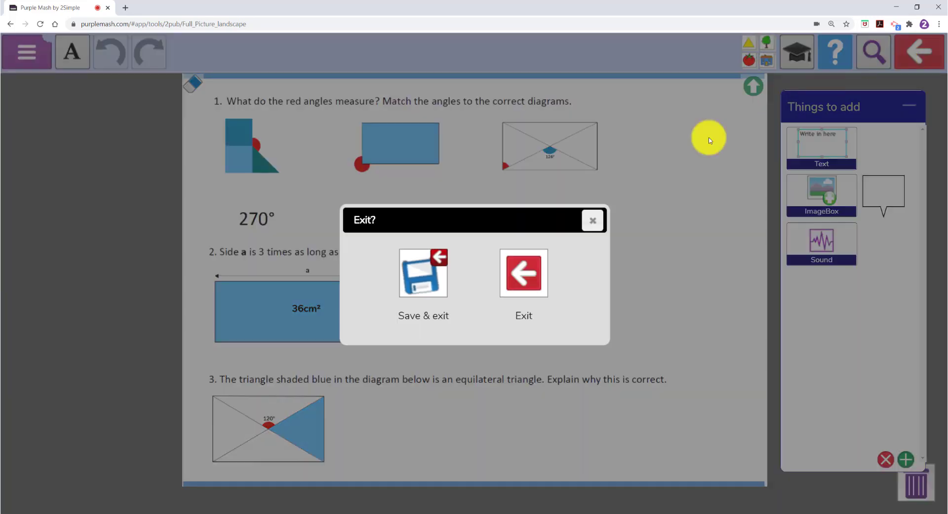
pyautogui.click(547, 265)
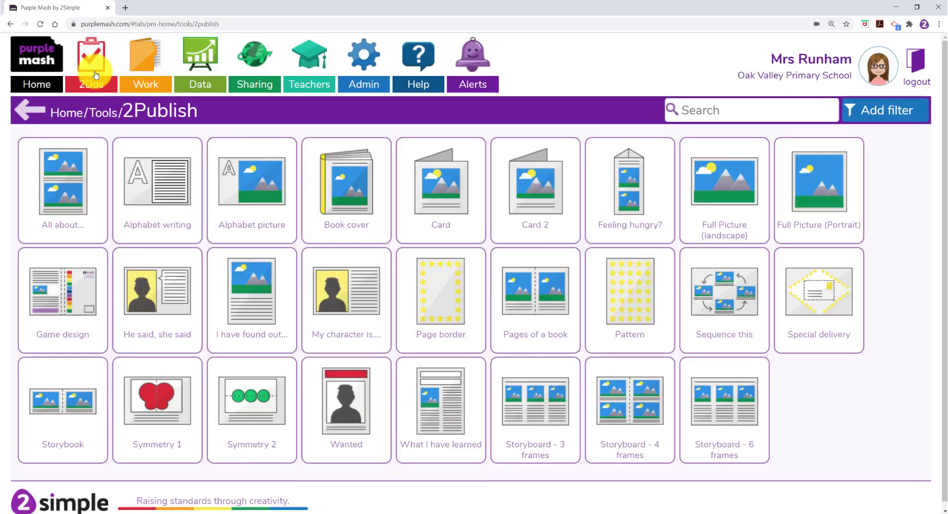
pyautogui.click(96, 75)
pyautogui.click(49, 74)
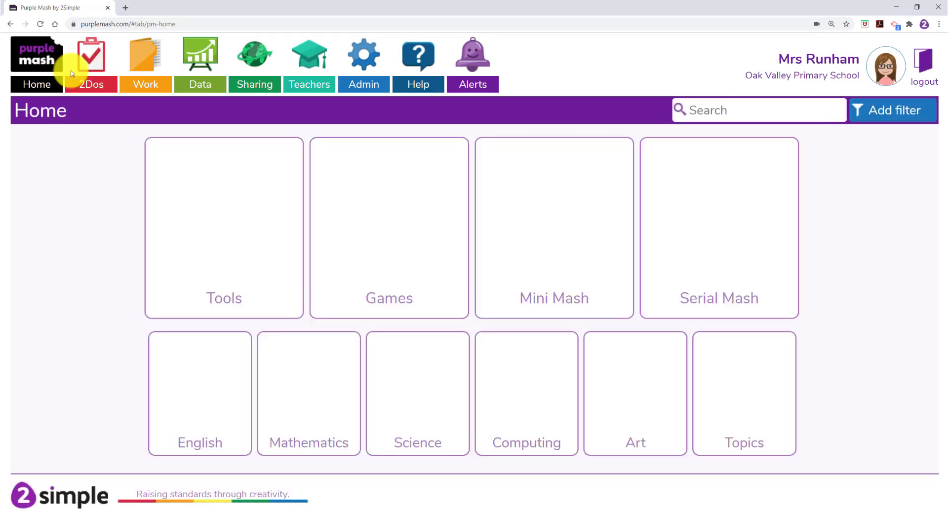
# Step: Log in as a pupil through Impersonate Pupil and open their 2Dos list
pyautogui.click(209, 190)
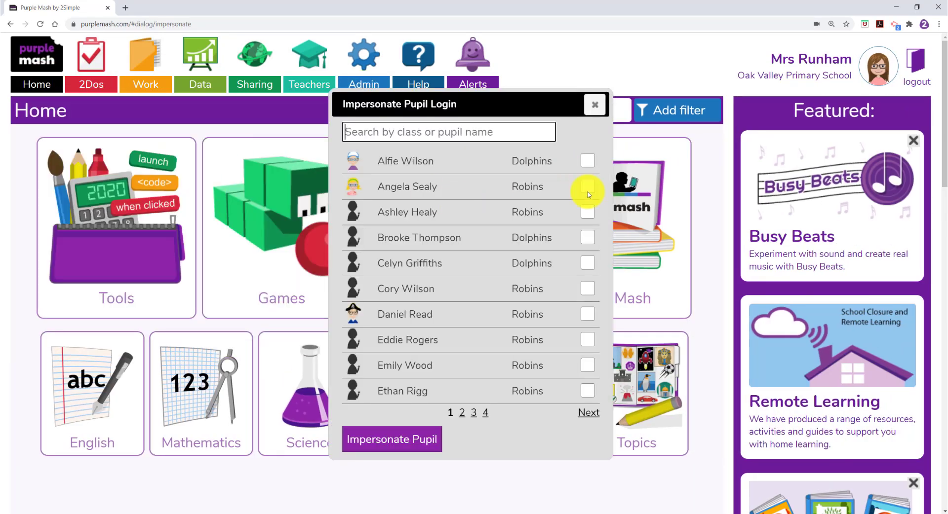
pyautogui.click(594, 417)
pyautogui.click(587, 264)
pyautogui.click(425, 440)
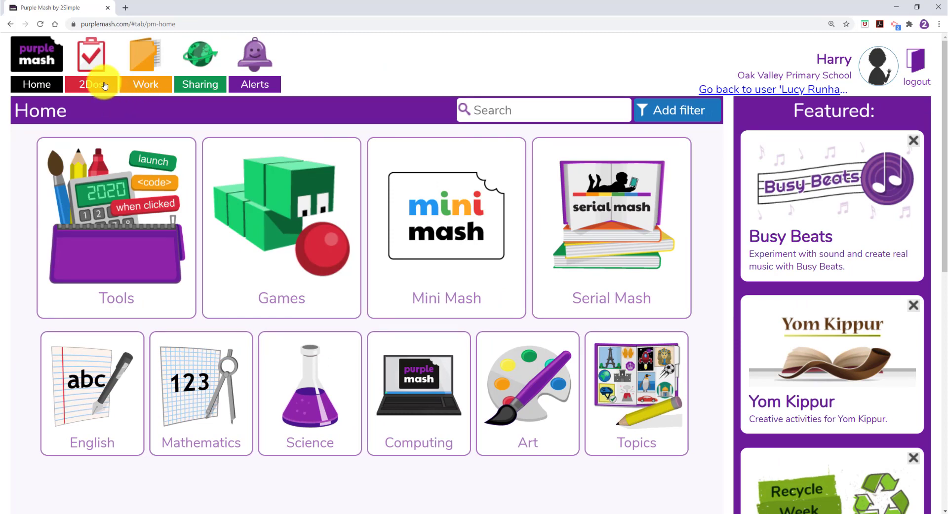
pyautogui.click(104, 86)
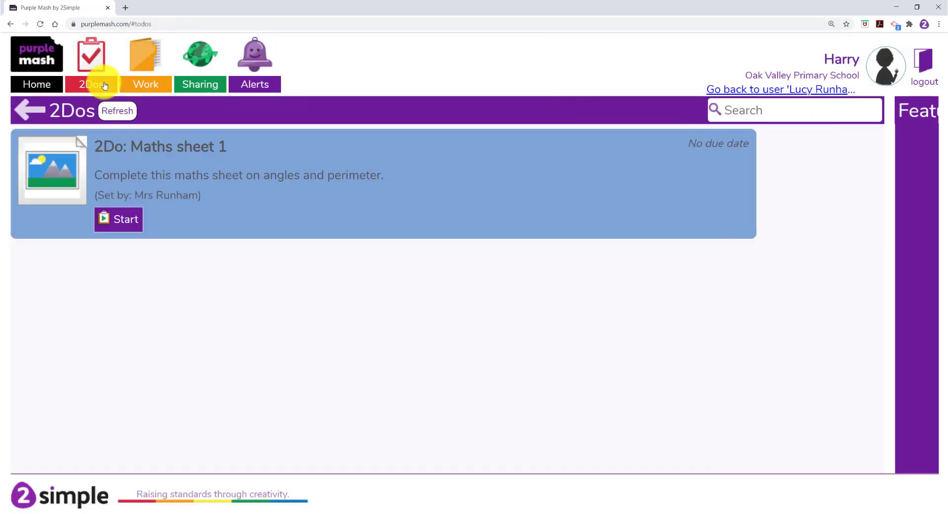
# Step: Open the Maths sheet 1 2Do and select dark blue as the pen colour
pyautogui.click(125, 228)
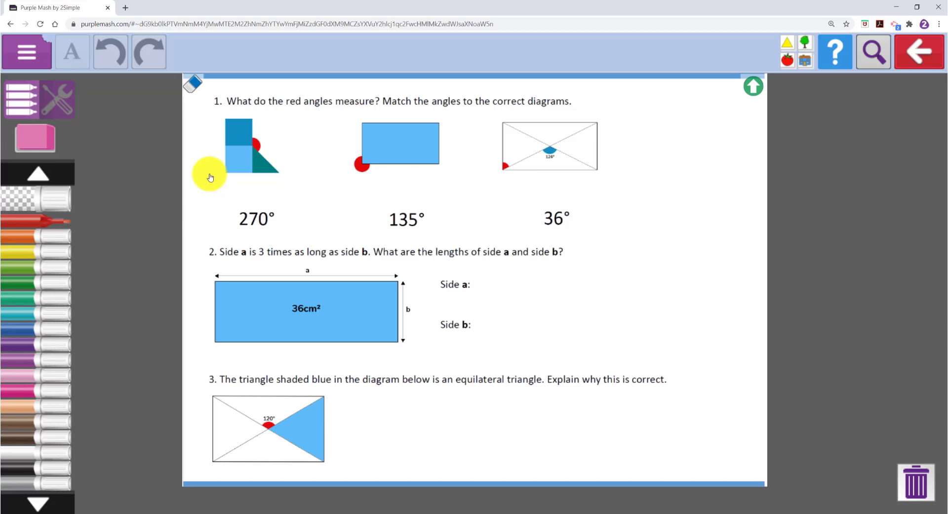
pyautogui.click(64, 107)
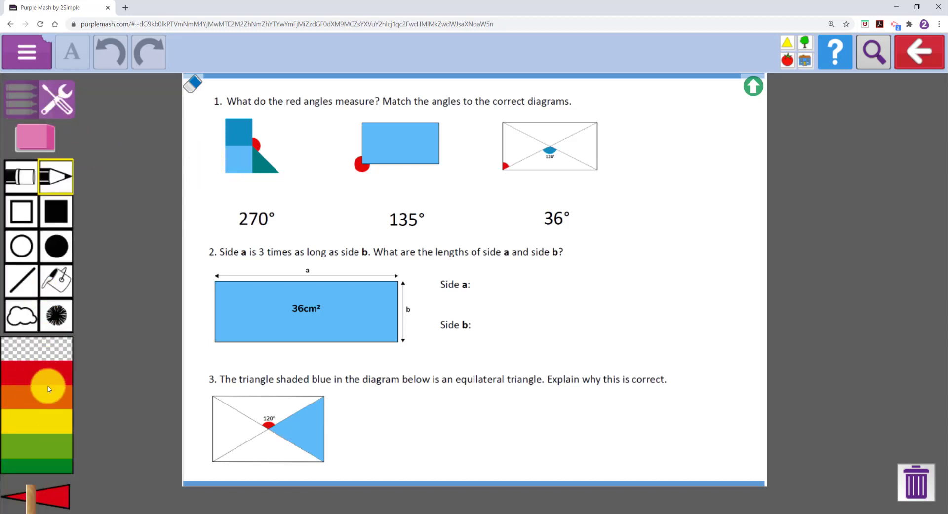
pyautogui.scroll(-2, 39, 375)
pyautogui.scroll(-1, 33, 335)
pyautogui.click(40, 462)
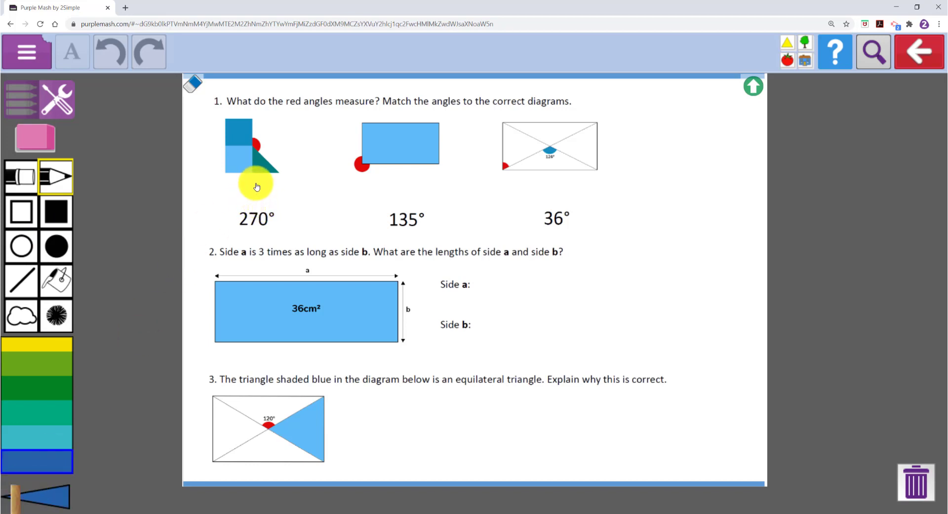
# Step: Draw lines matching the angle diagrams to 135°, 270° and 36°, and add a text box beside Side a
pyautogui.moveTo(257, 184); pyautogui.dragTo(381, 212)
pyautogui.moveTo(254, 205); pyautogui.dragTo(393, 176)
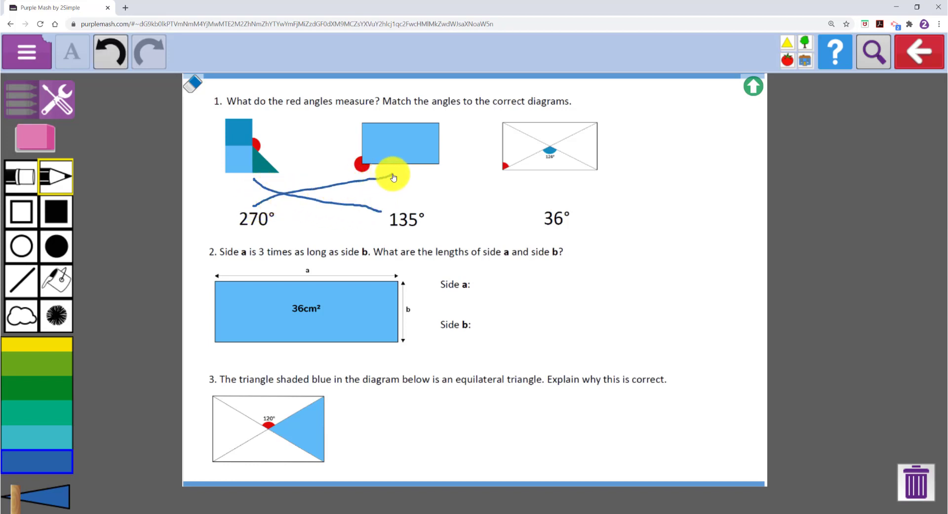
pyautogui.moveTo(552, 177); pyautogui.dragTo(551, 205)
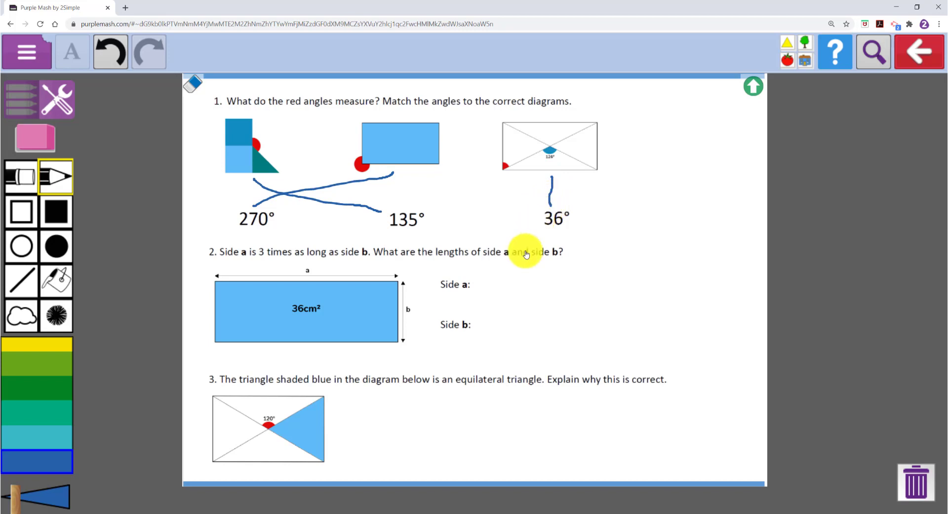
pyautogui.click(783, 321)
pyautogui.moveTo(835, 162); pyautogui.dragTo(492, 298)
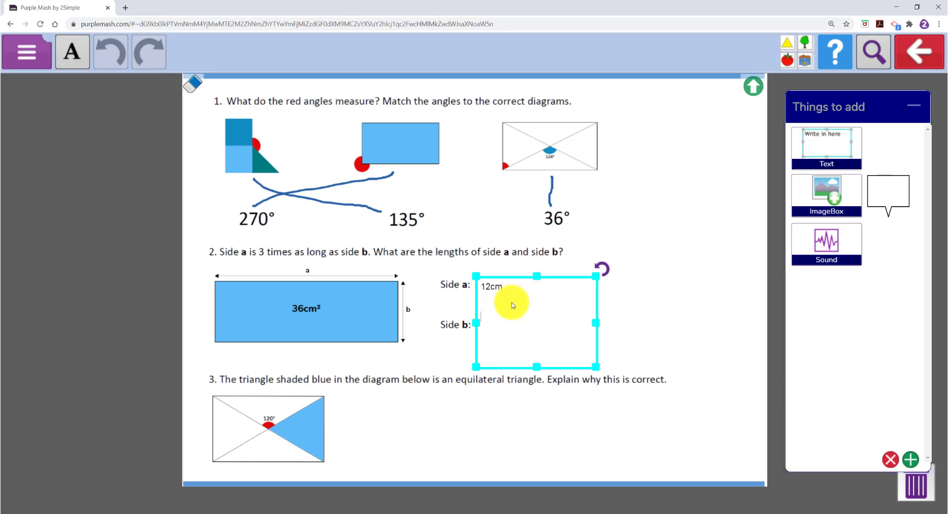
# Step: Enter 12cm and 3cm as the Side a and Side b answers, and start a text box below question 3
pyautogui.write('12cm   3cm')
pyautogui.click(777, 276)
pyautogui.moveTo(835, 157); pyautogui.dragTo(365, 422)
pyautogui.write('Write the explanation here...')
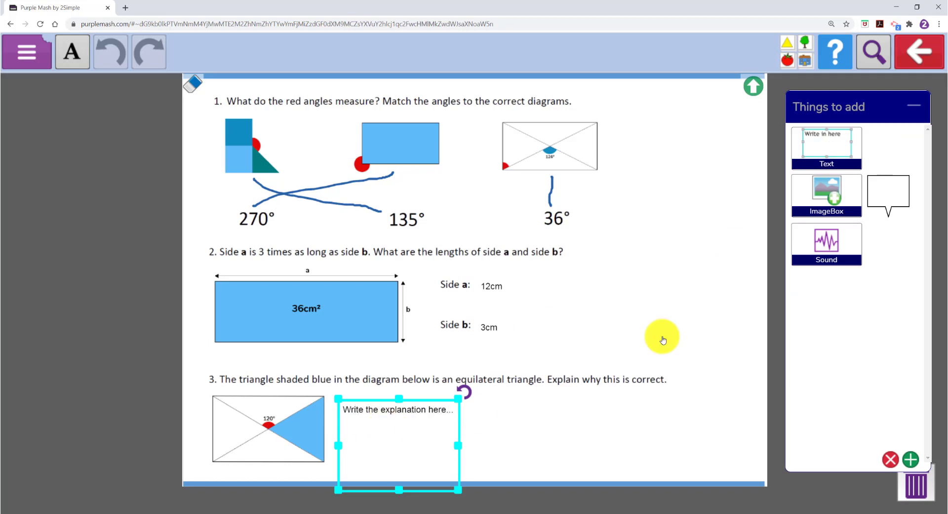
pyautogui.click(777, 328)
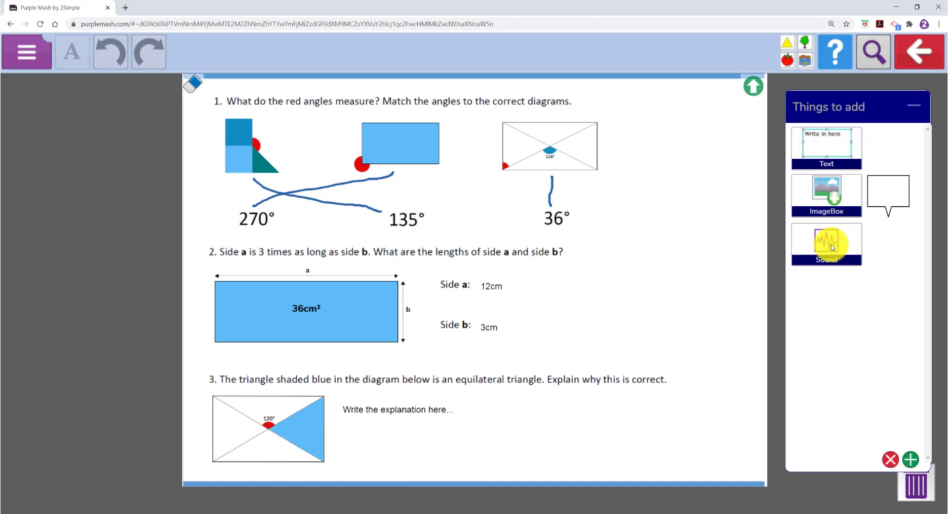
# Step: Add a sound box below question 3 and record a spoken explanation into it
pyautogui.moveTo(832, 247); pyautogui.dragTo(508, 435)
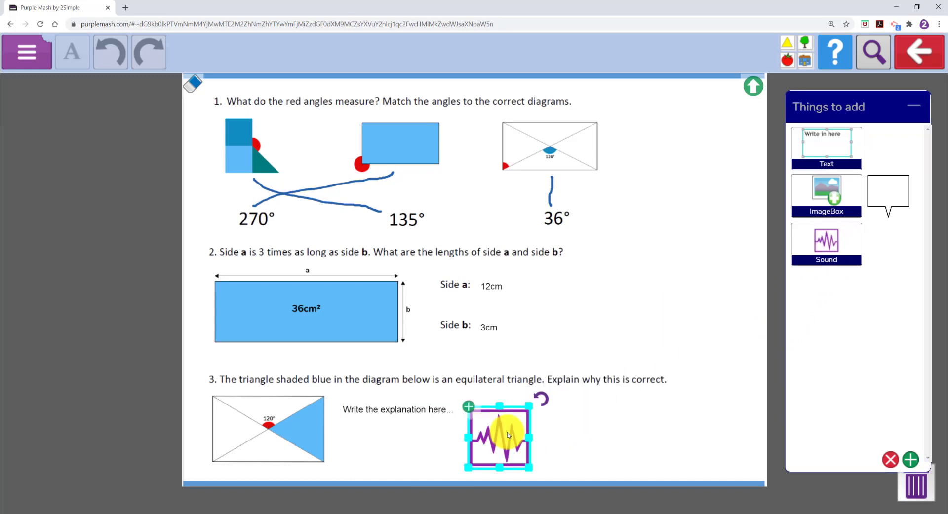
pyautogui.click(468, 408)
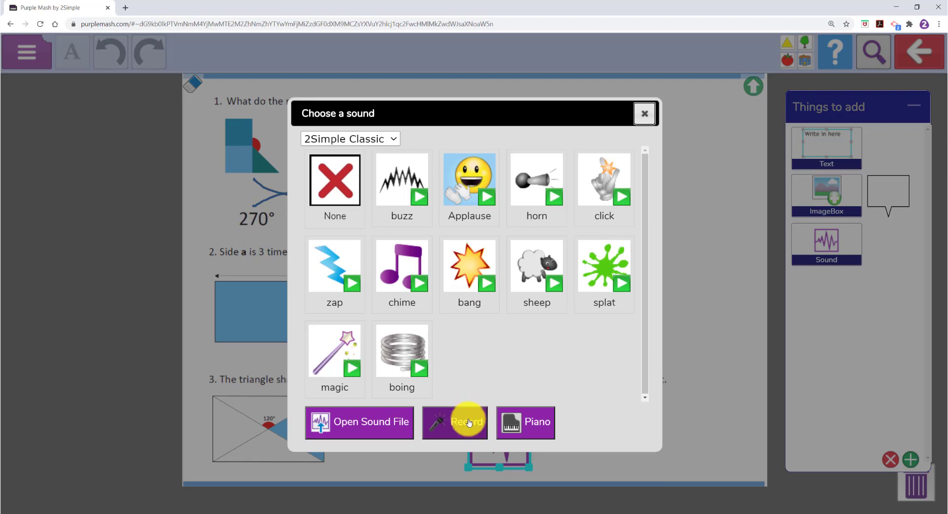
pyautogui.click(468, 423)
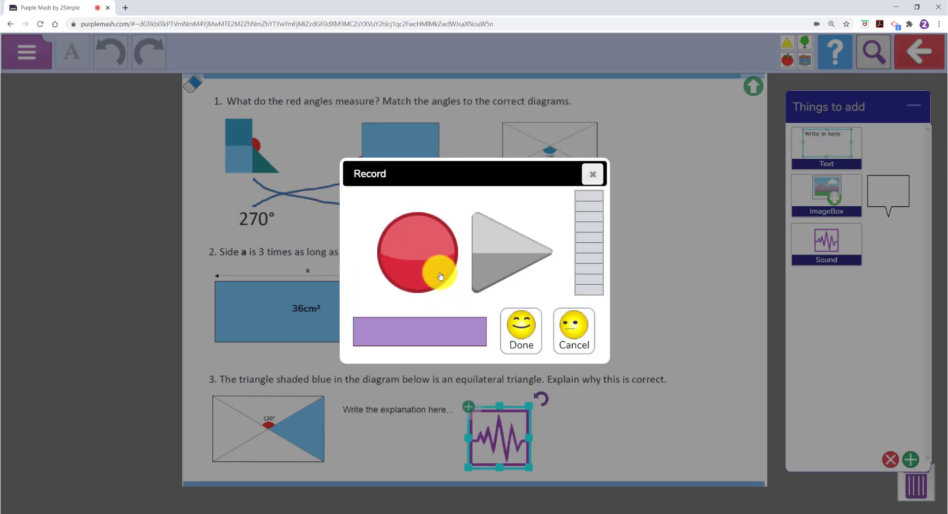
pyautogui.click(440, 276)
pyautogui.click(717, 265)
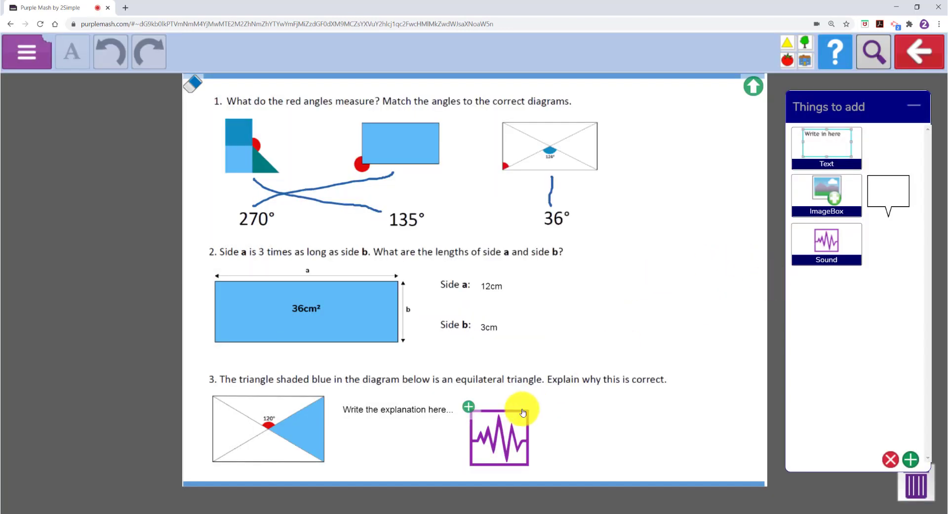
# Step: Delete the placeholder explanation text box with the bin
pyautogui.click(504, 435)
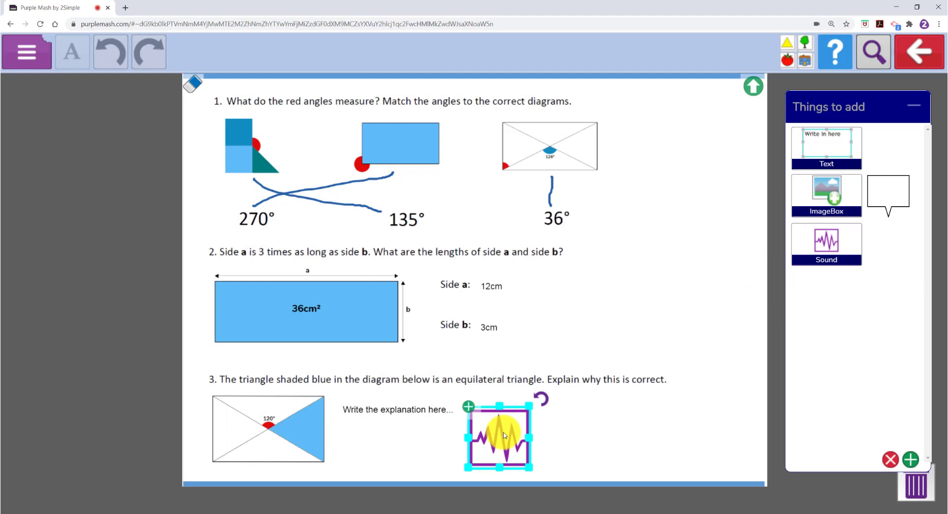
pyautogui.click(392, 410)
pyautogui.click(915, 481)
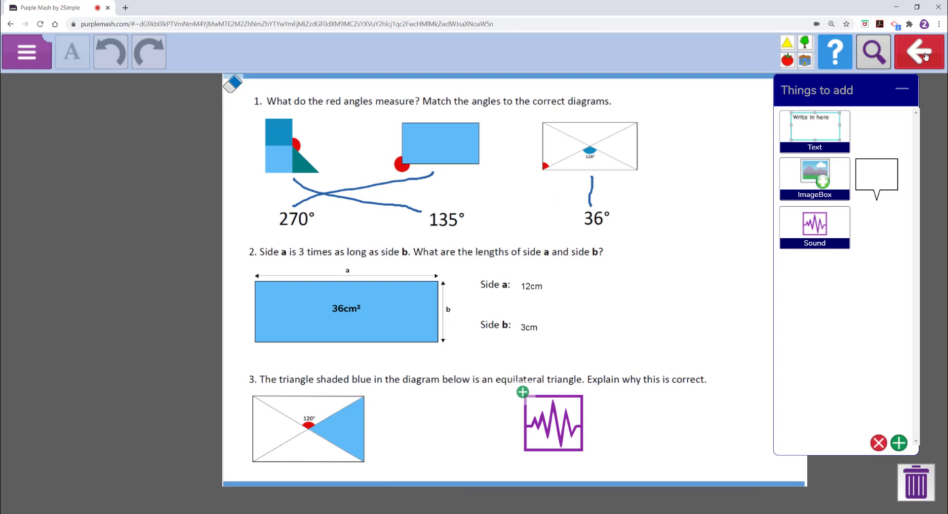
# Step: Save and exit Maths sheet 1, writing the hand-in note 'I enjoyed that!'
pyautogui.click(925, 54)
pyautogui.click(423, 270)
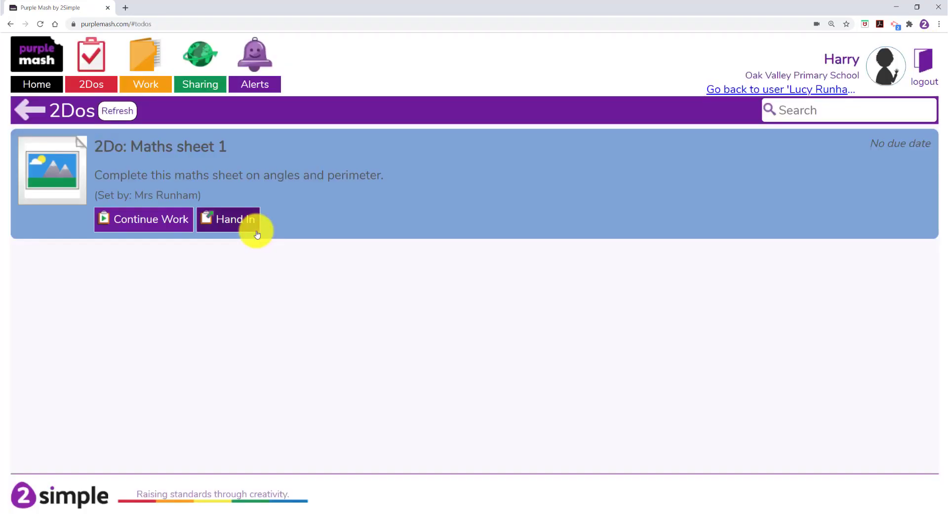
pyautogui.click(257, 234)
pyautogui.click(325, 245)
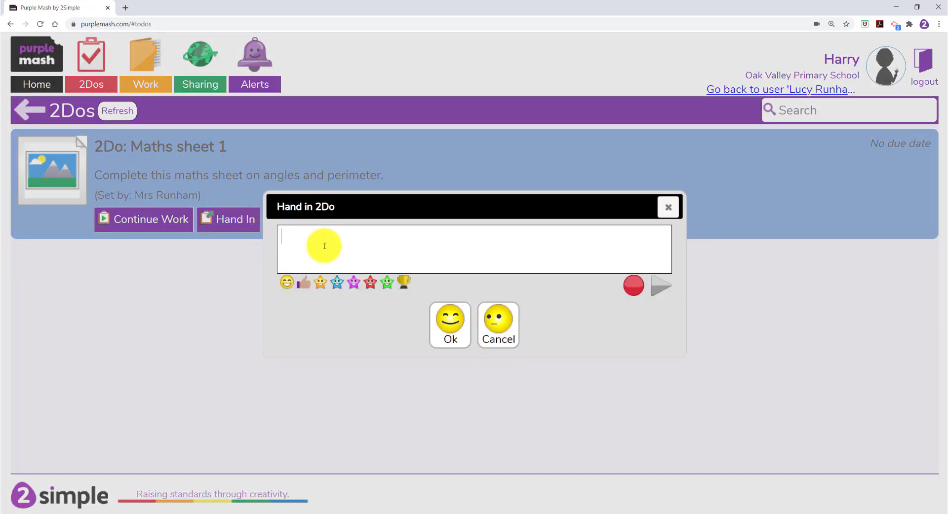
pyautogui.write('I enjoyed that')
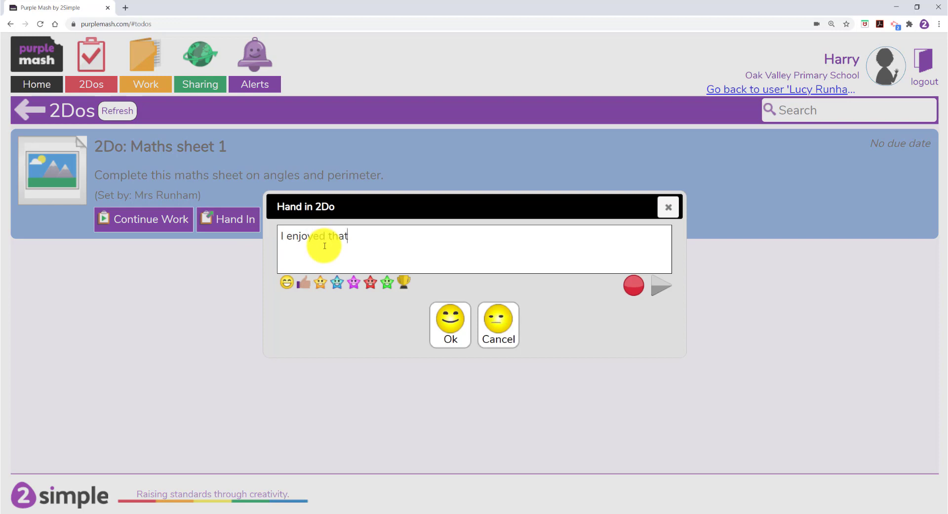
pyautogui.write('!')
# Step: Add emojis to the note, hand in the 2Do, and return to the teacher's account
pyautogui.doubleClick(287, 282)
pyautogui.click(303, 283)
pyautogui.click(403, 282)
pyautogui.click(450, 321)
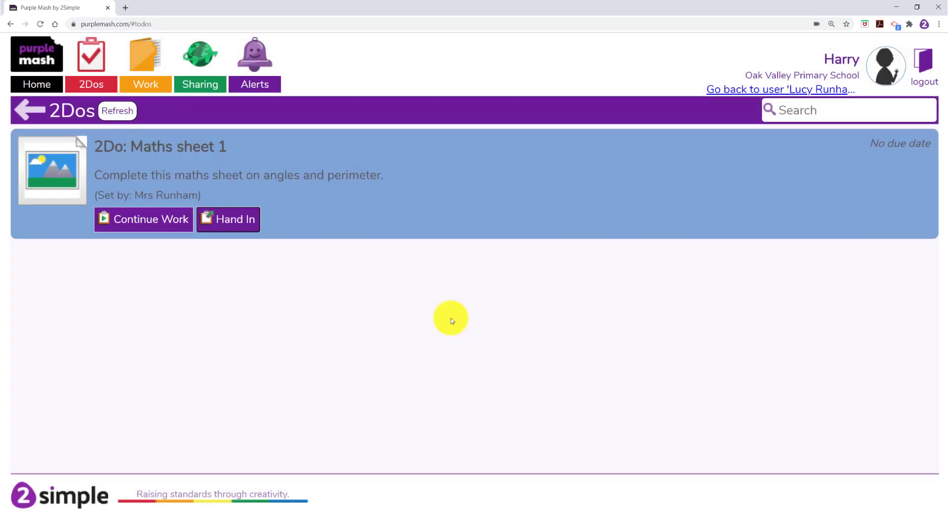
pyautogui.click(779, 91)
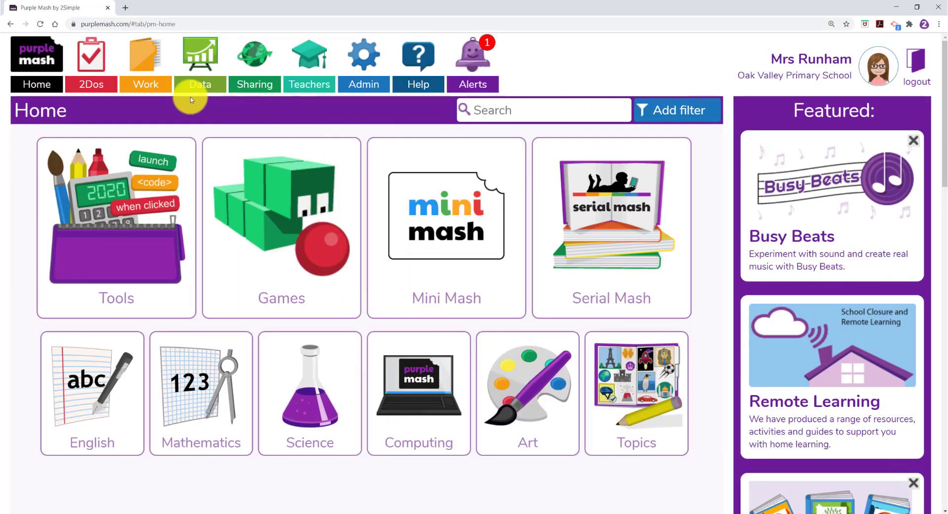
# Step: Open the pupil's Maths sheet 1 from the 2Dos folder for marking and start a teacher comment
pyautogui.click(93, 85)
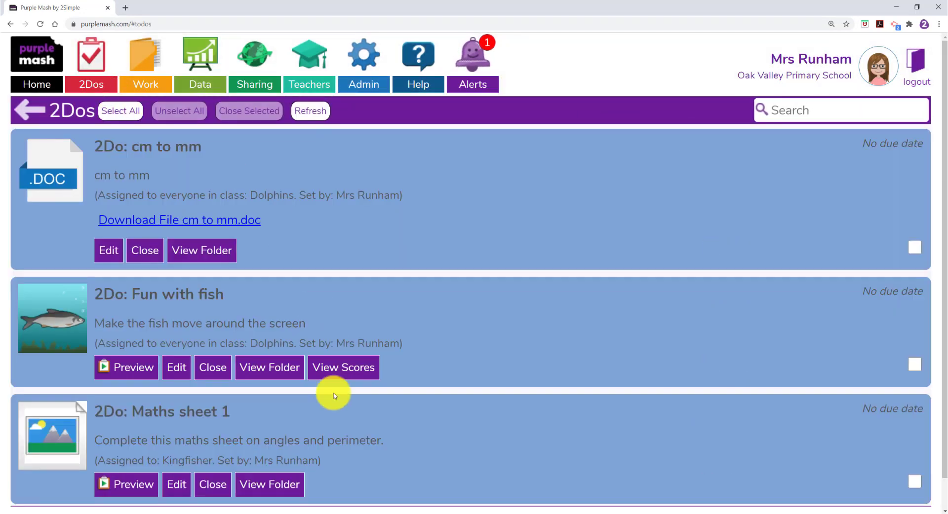
pyautogui.click(281, 484)
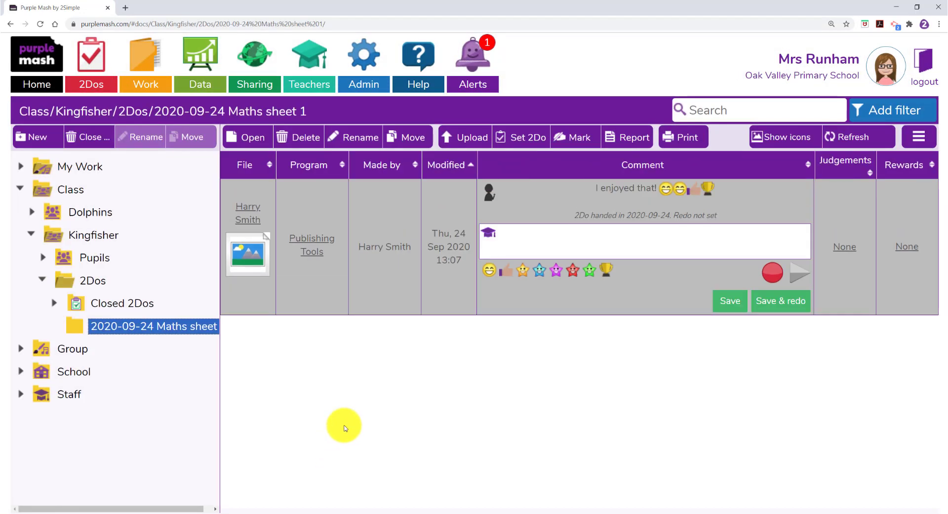
pyautogui.click(573, 138)
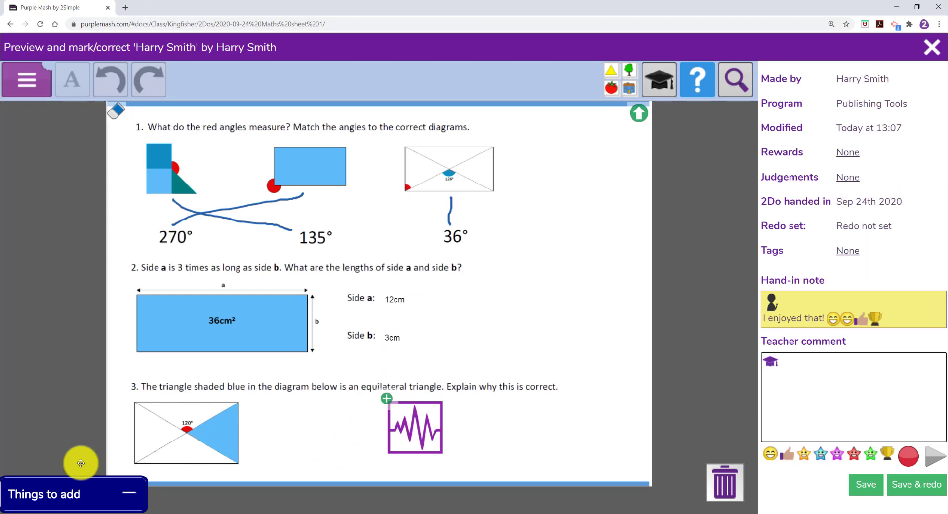
pyautogui.click(890, 385)
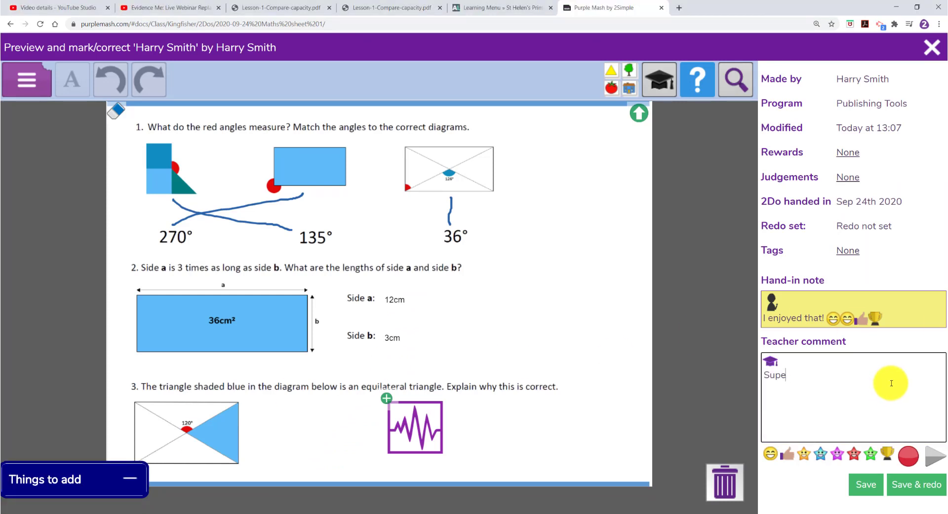